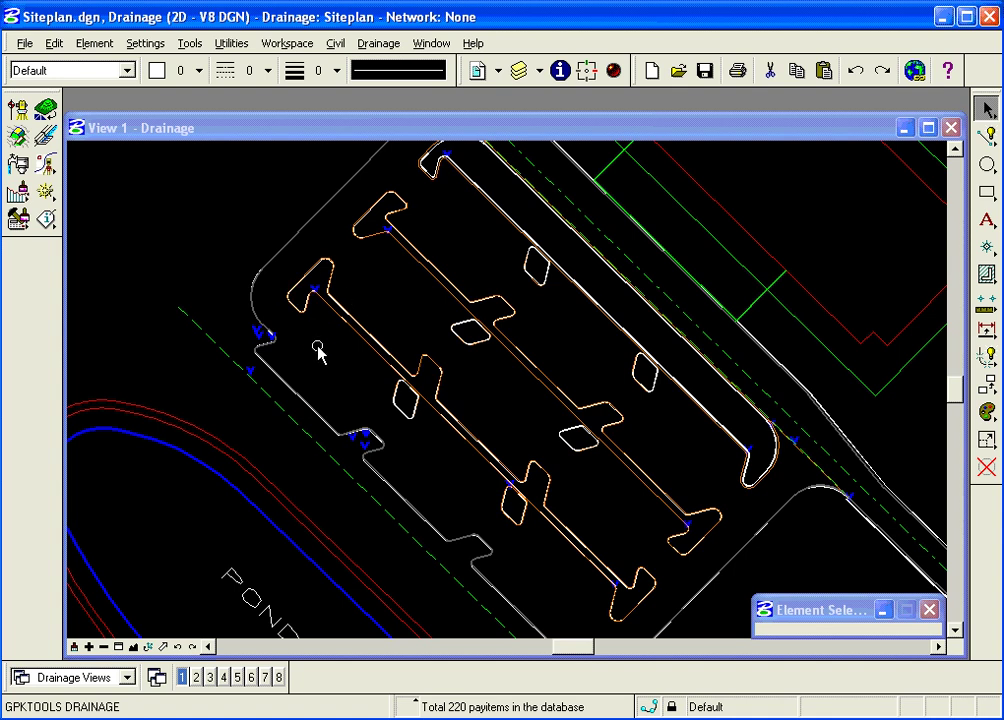
Step: Zoom in with Window Area on the curb bend at the parking island nose
left_click(118, 646)
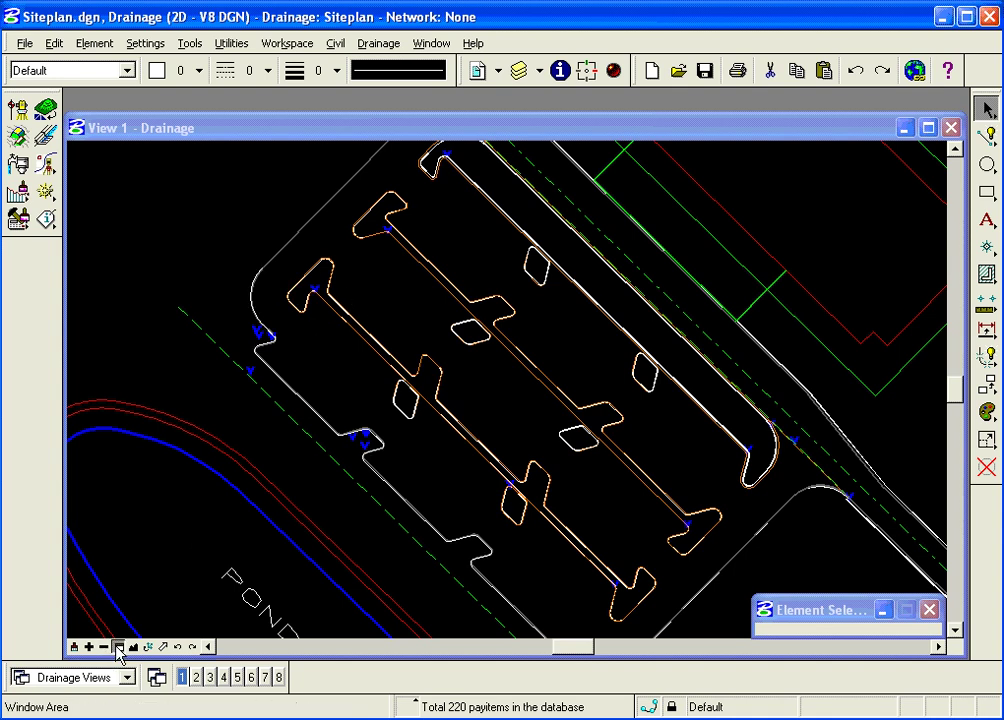
left_click(248, 256)
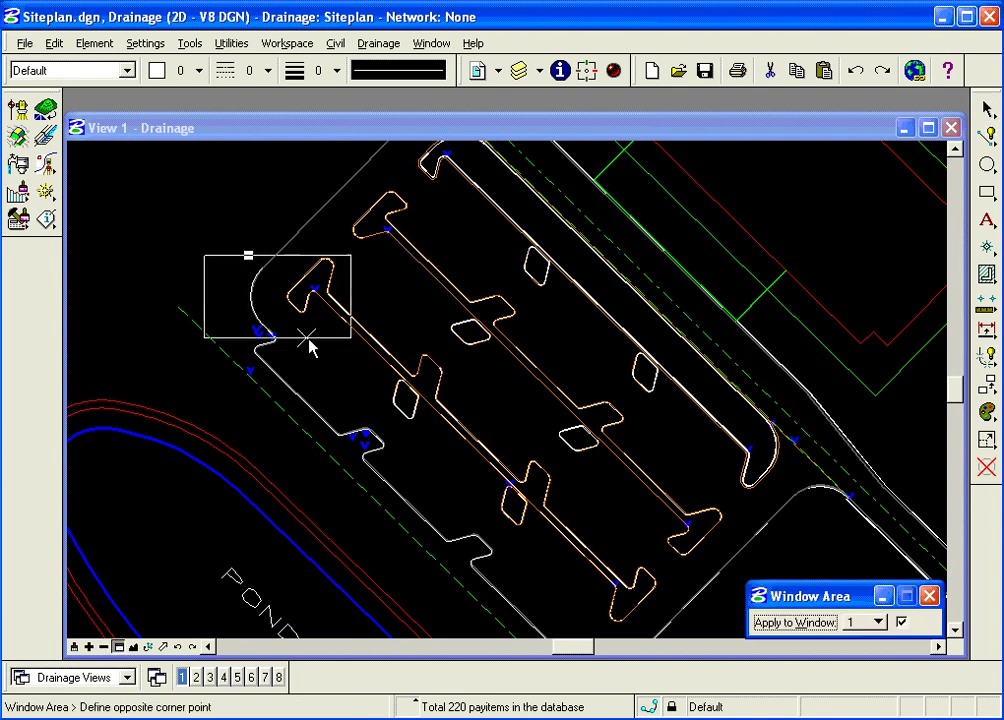
left_click(393, 368)
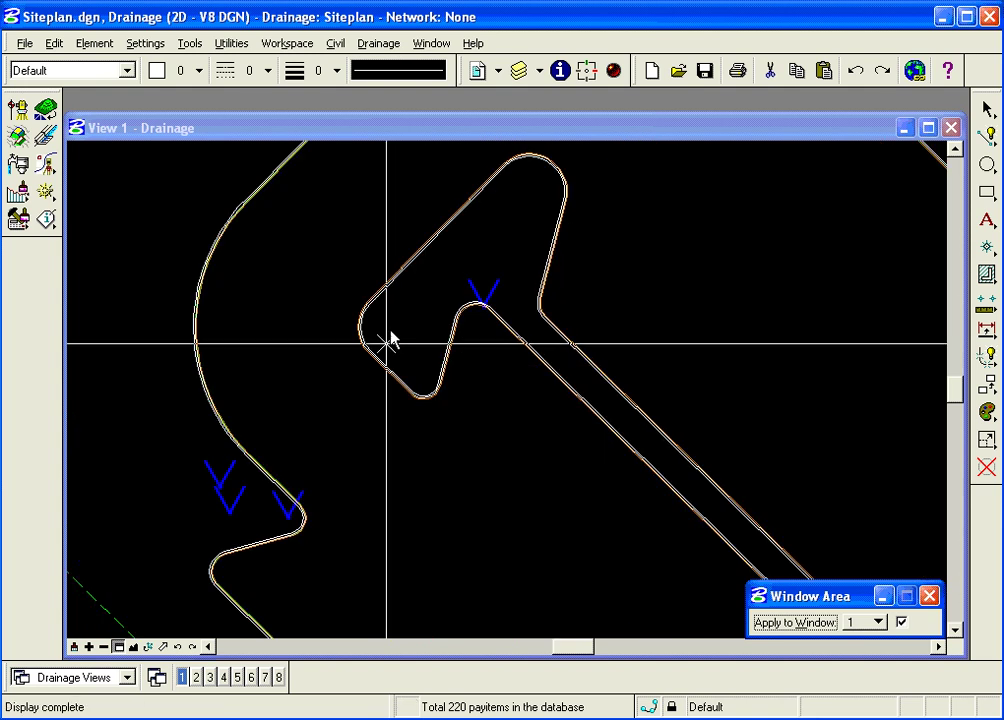
left_click(361, 264)
left_click(527, 384)
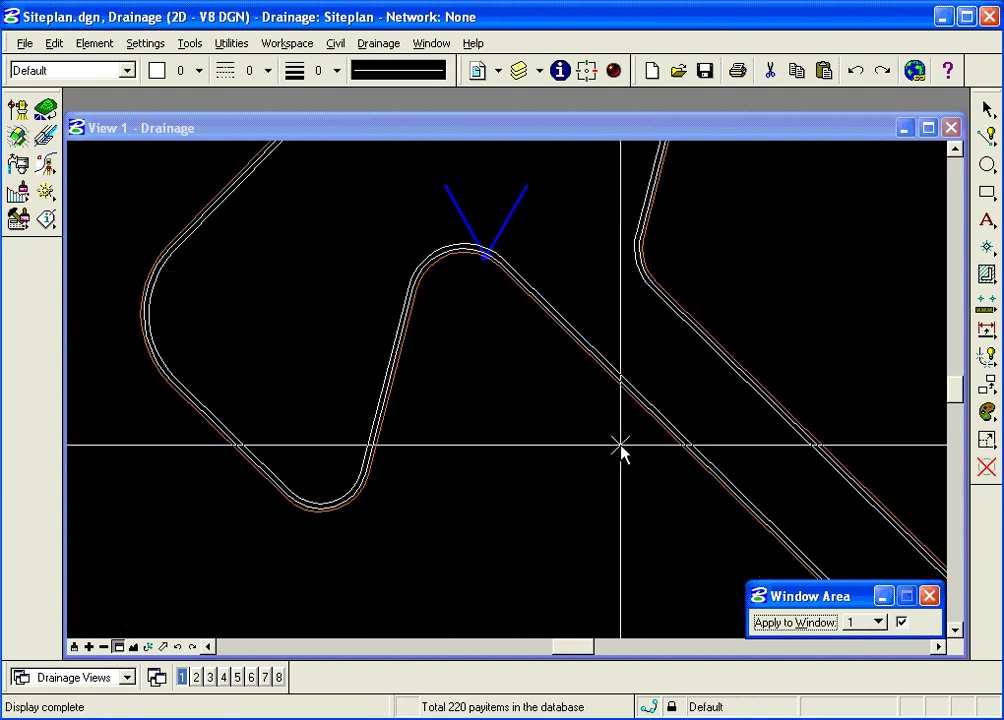
right_click(527, 390)
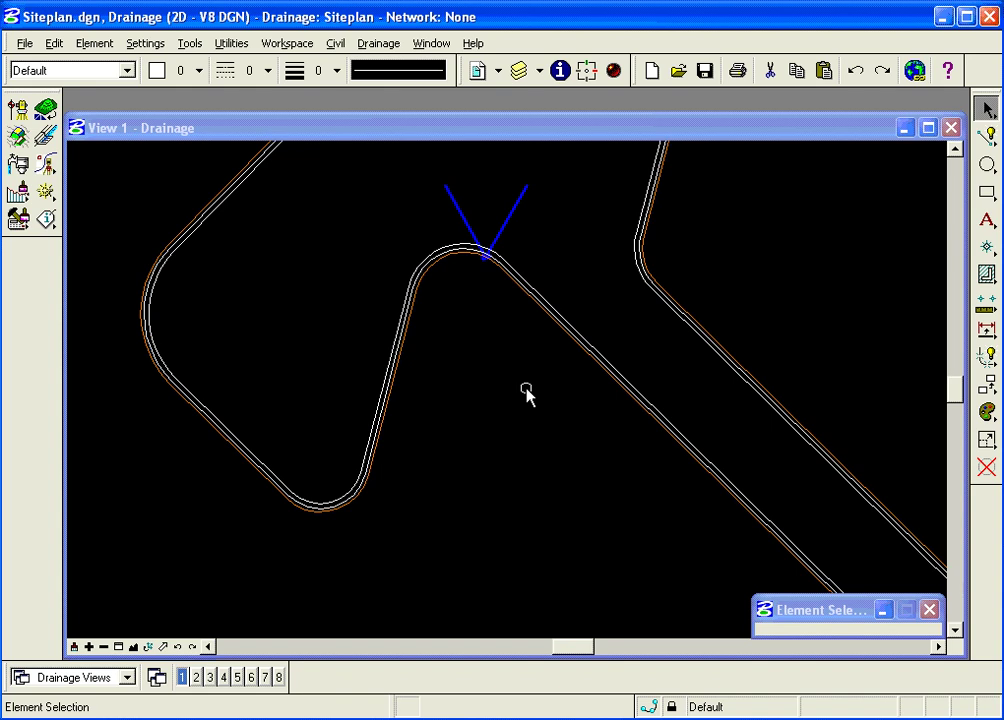
Step: Start a new drainage node from Drainage > Component > Node > Add
left_click(376, 45)
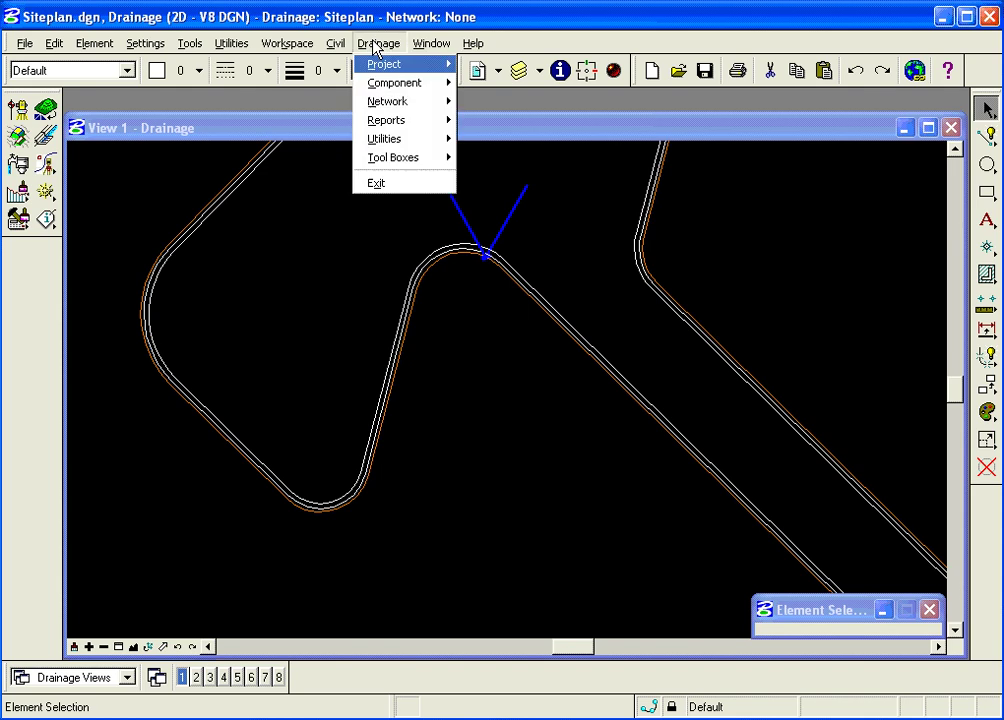
mouse_move(379, 87)
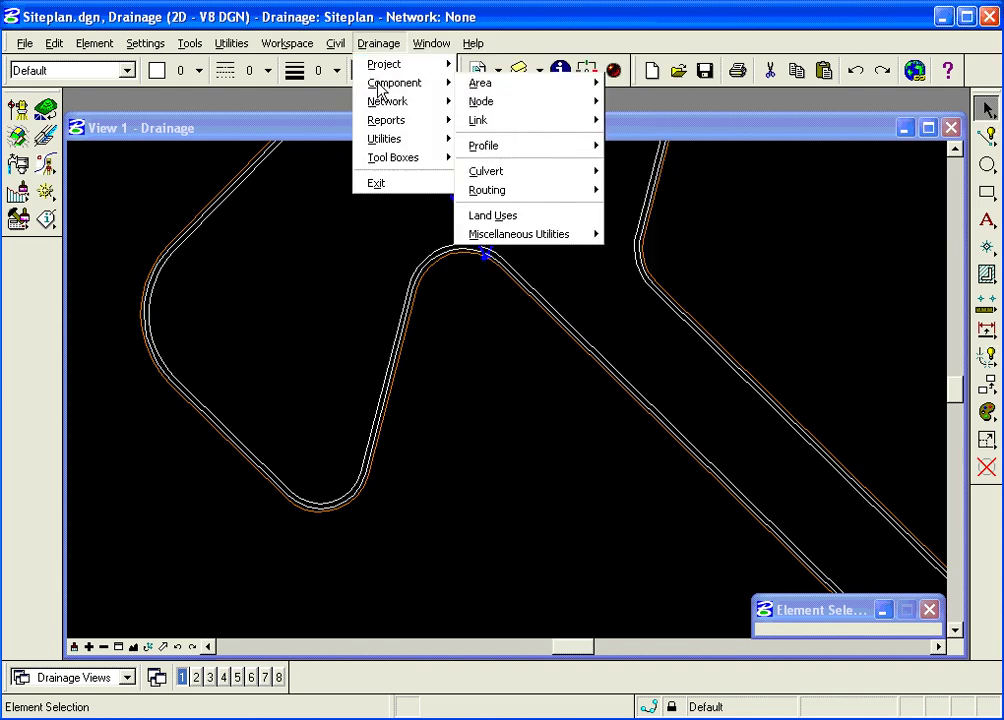
mouse_move(508, 103)
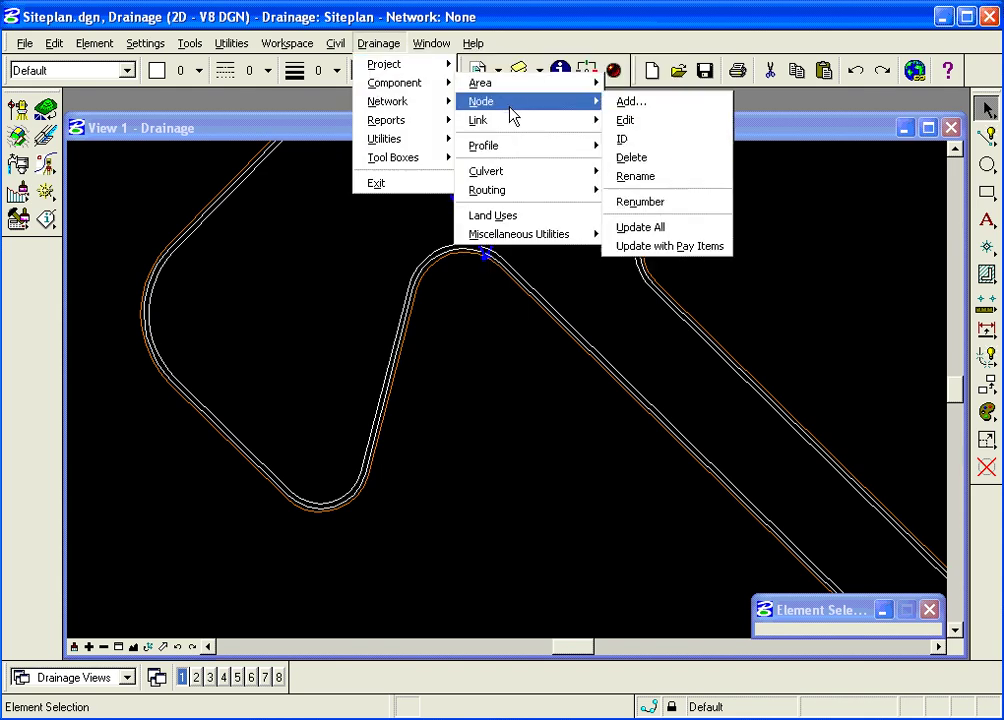
left_click(667, 104)
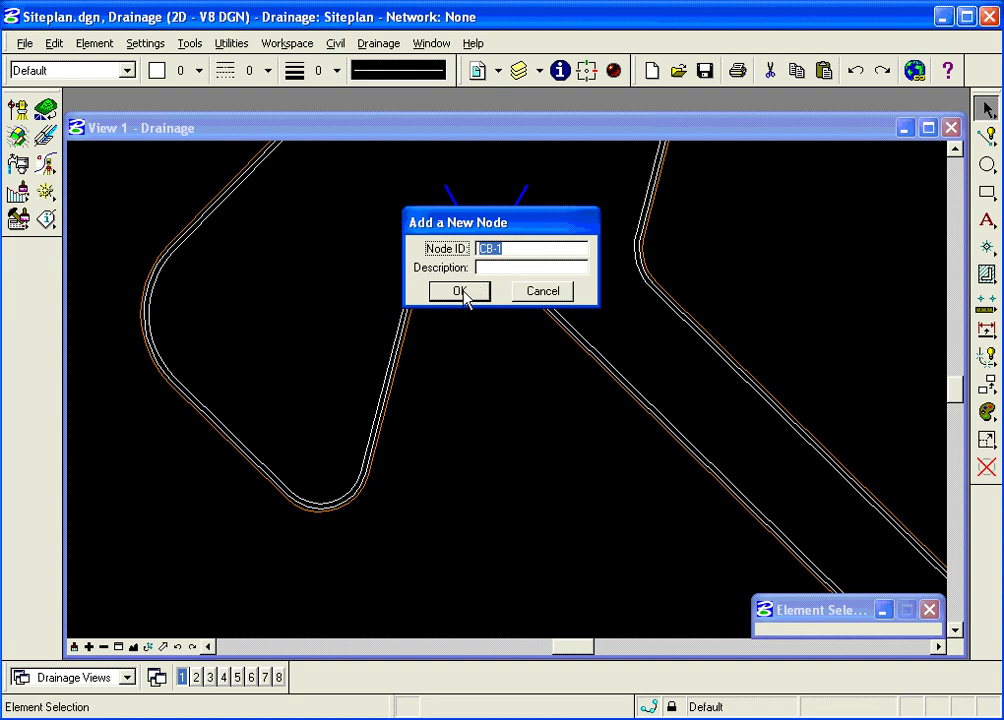
Step: Store node CB-1, keep node type Curb and set its profile to Sag
left_click(461, 292)
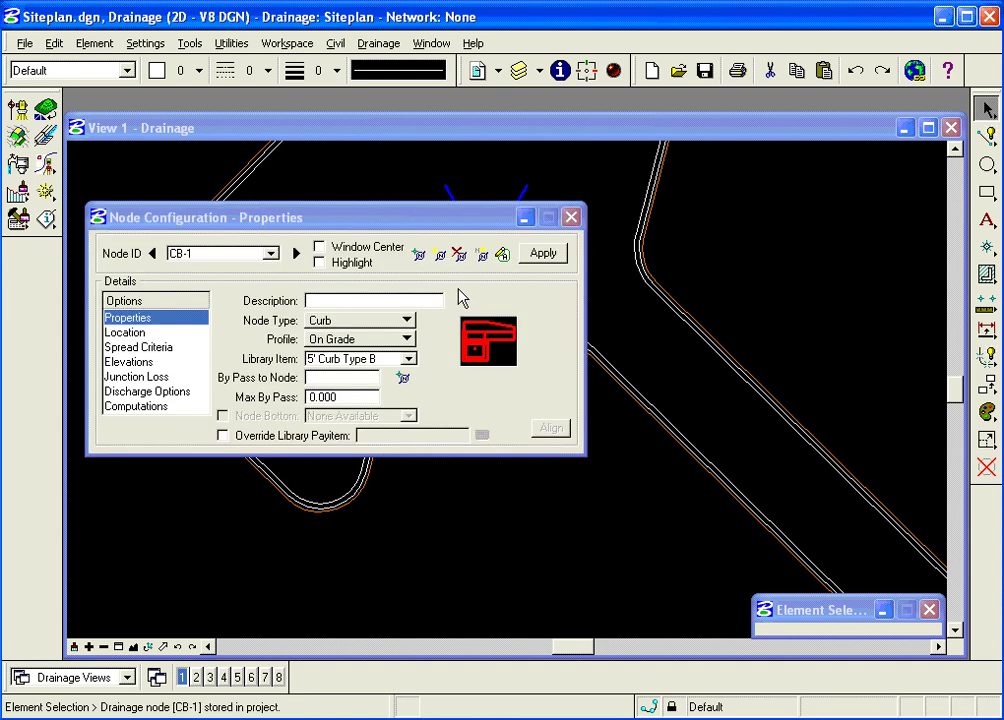
left_click_drag(314, 227, 307, 345)
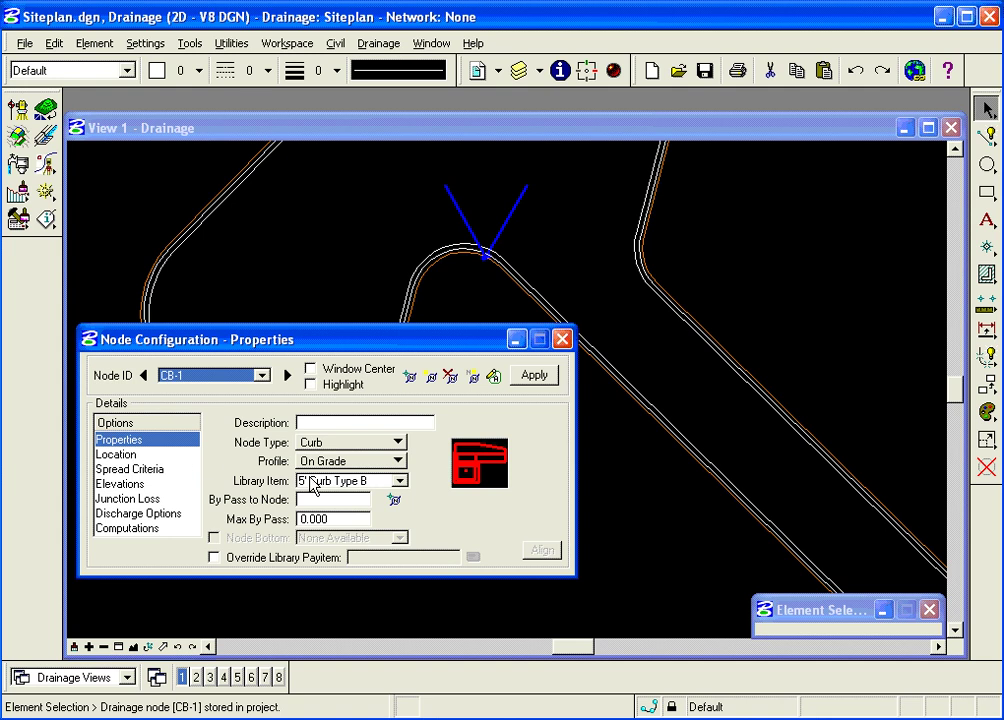
left_click(355, 450)
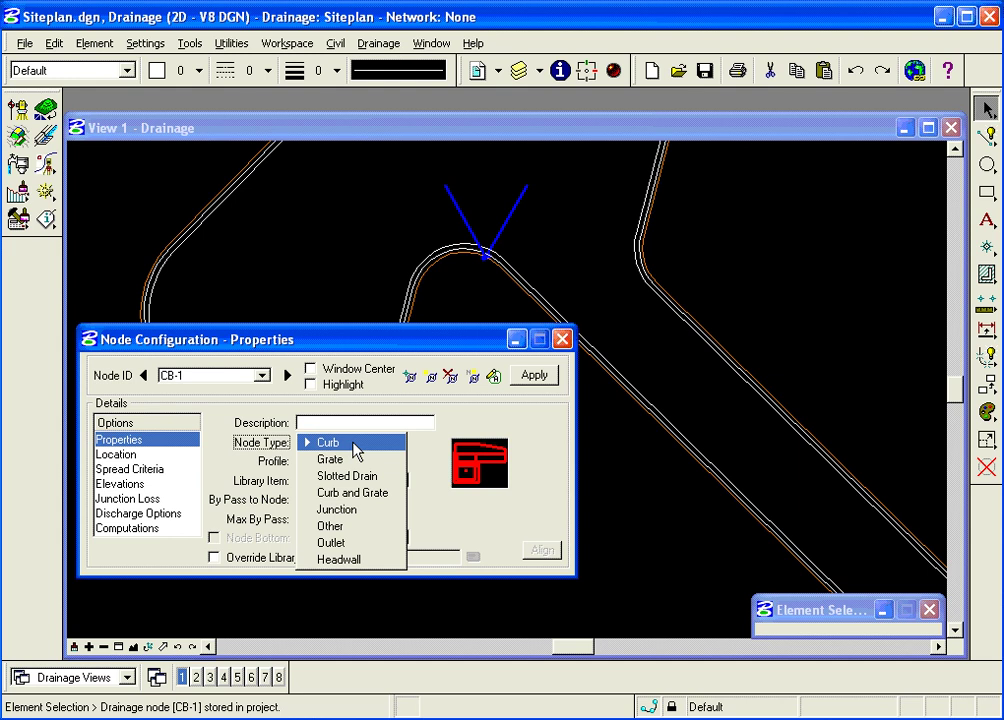
left_click(355, 450)
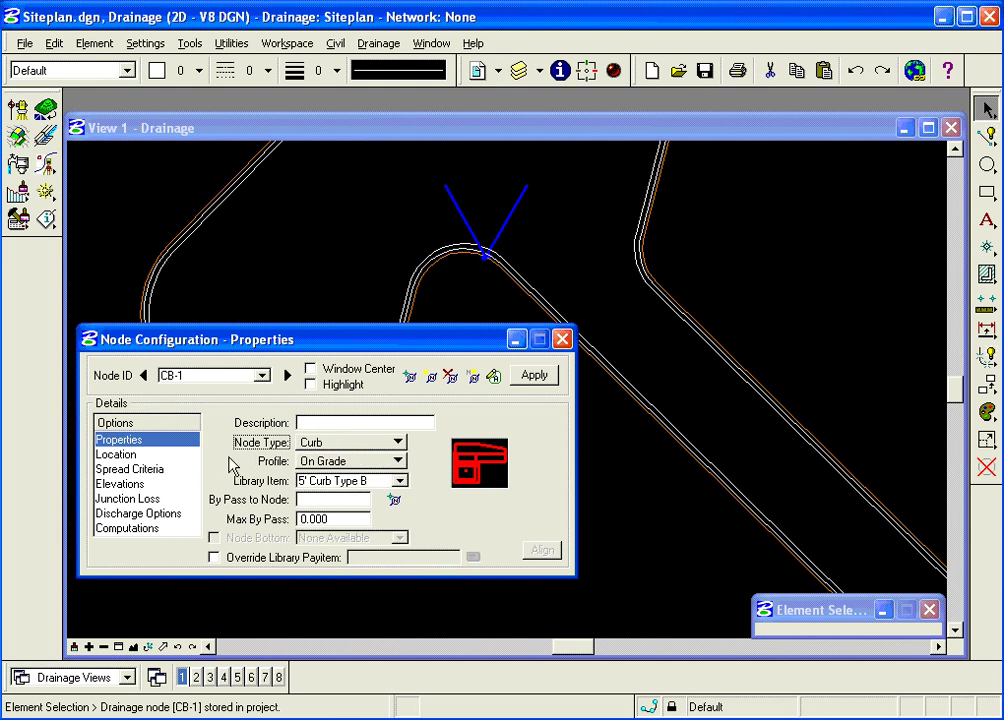
left_click(392, 461)
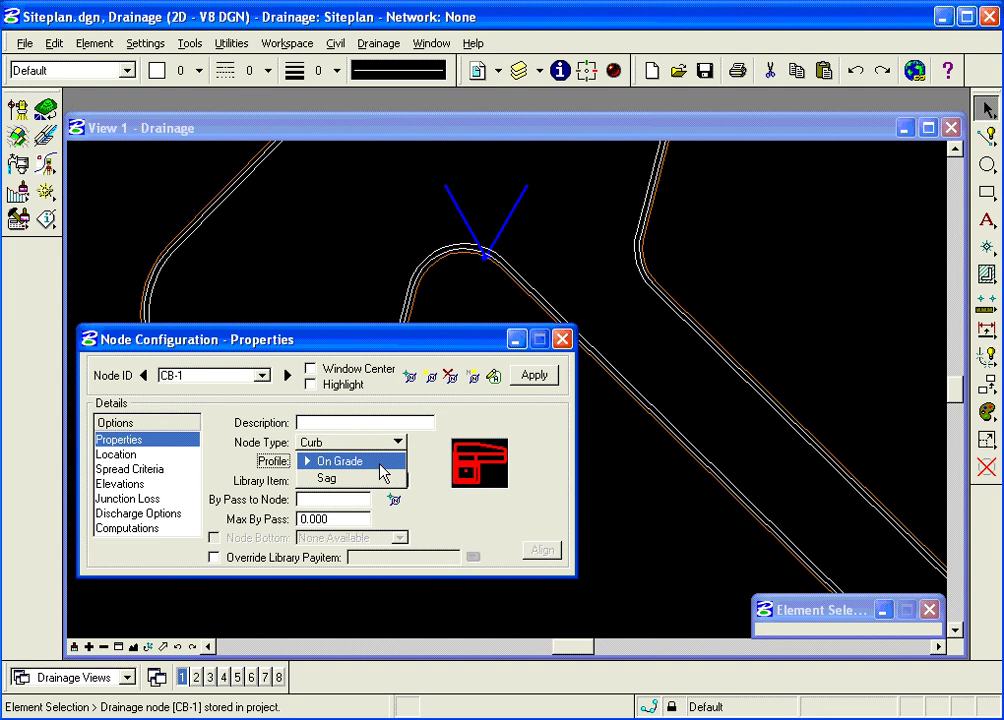
left_click(368, 480)
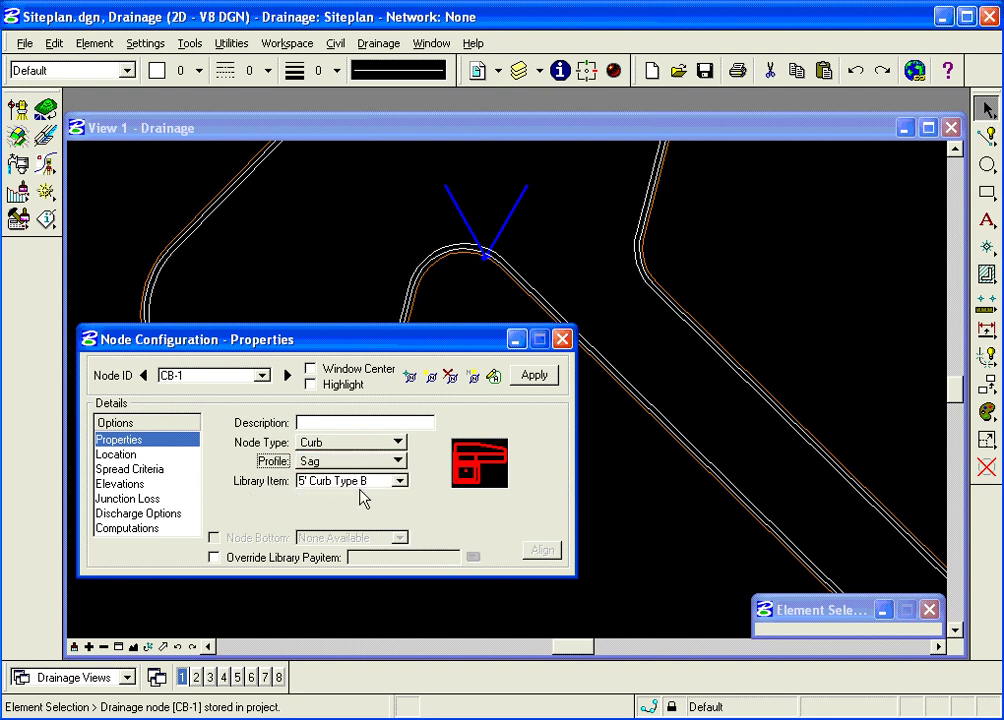
Step: Choose the 10' Curb Type A library item, leaving the profile at Sag
left_click(400, 483)
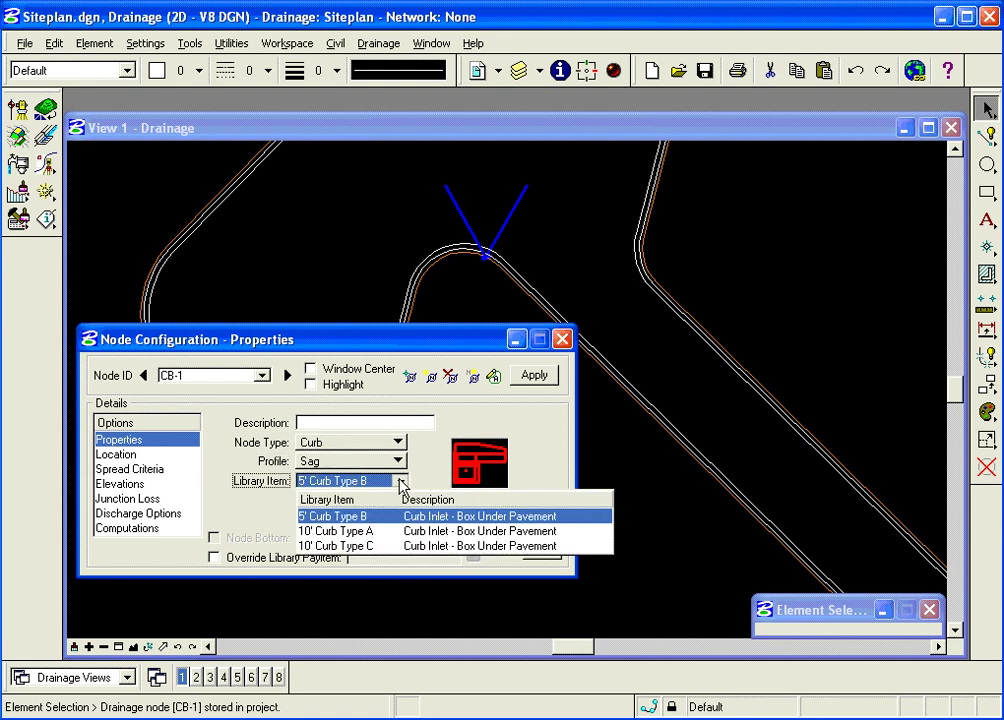
left_click(376, 536)
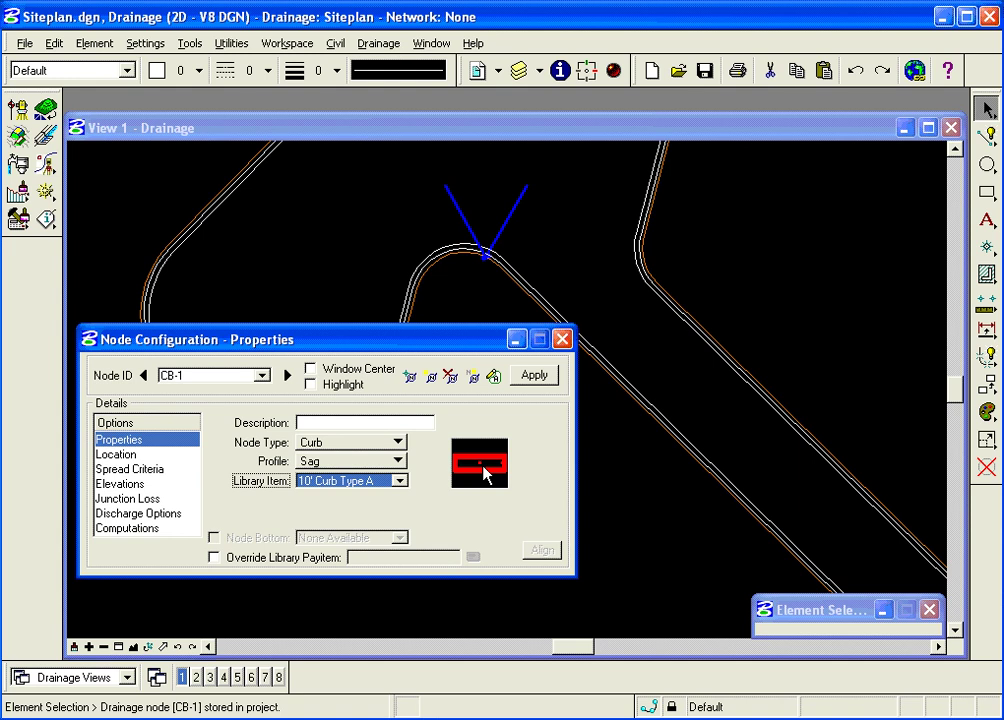
left_click(397, 461)
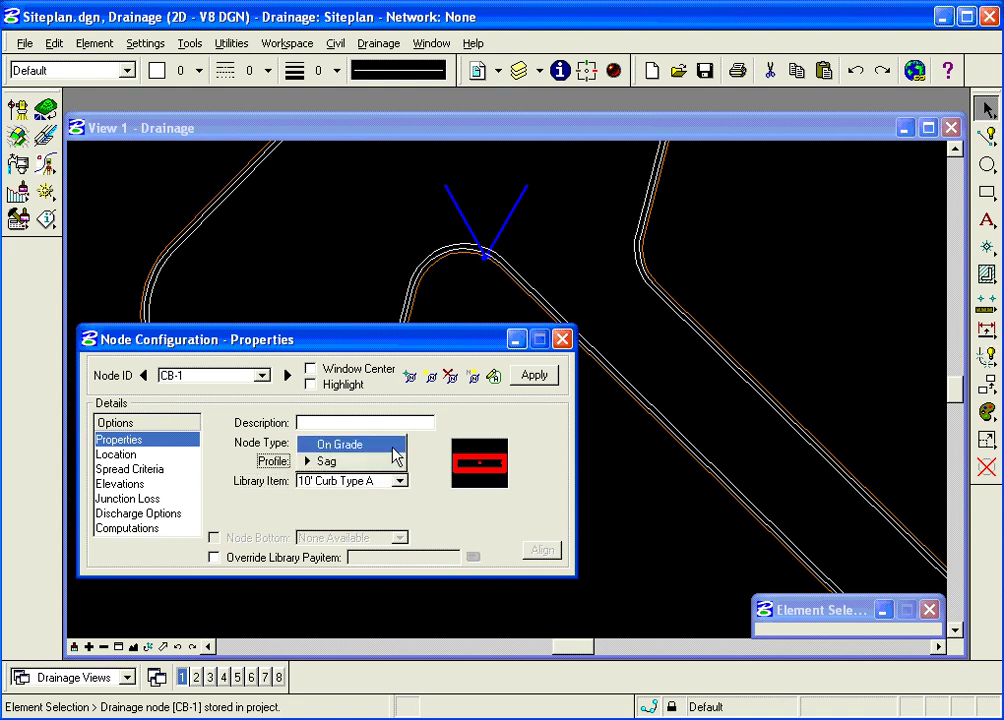
left_click(393, 447)
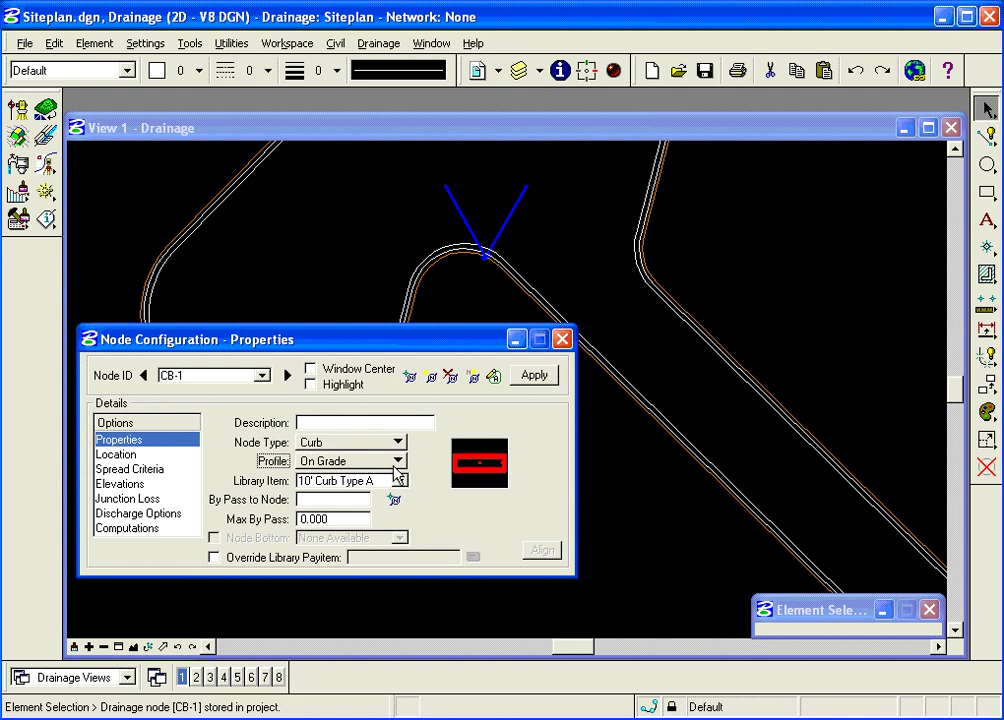
left_click(399, 460)
left_click(390, 477)
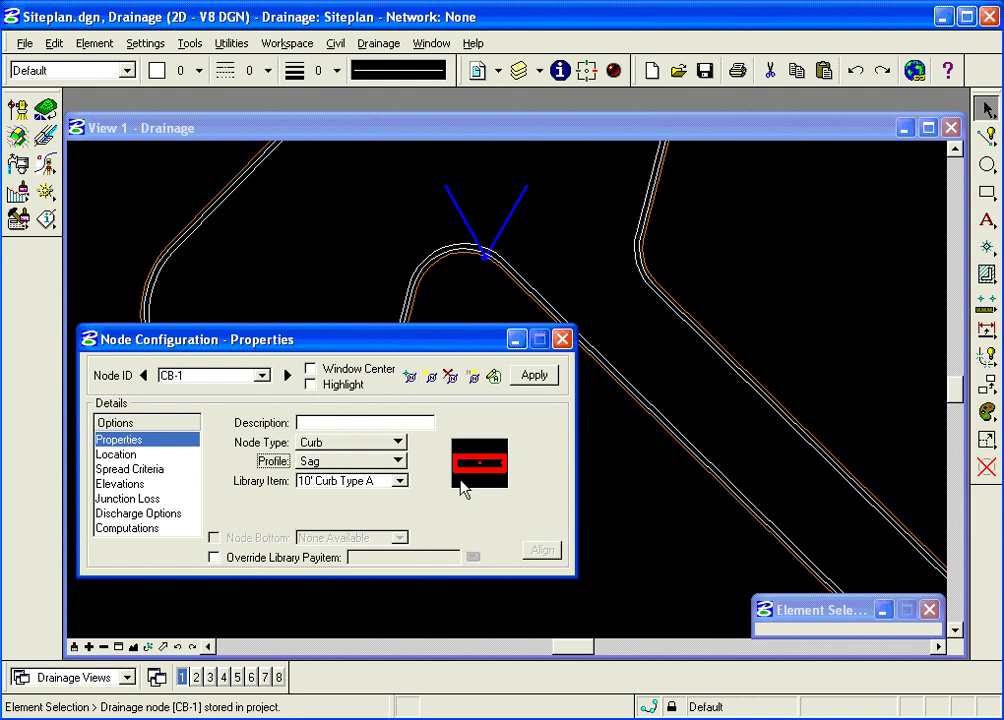
Step: On CB-1's Location page, set alignment to Tangent on Element without chain referencing
left_click(138, 455)
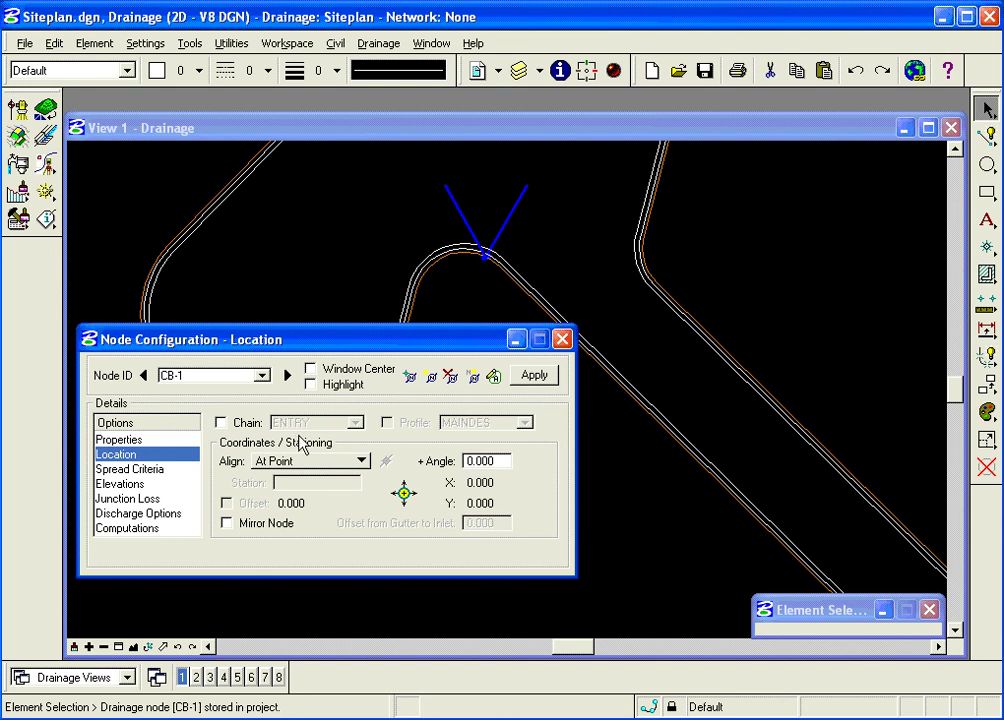
left_click(221, 423)
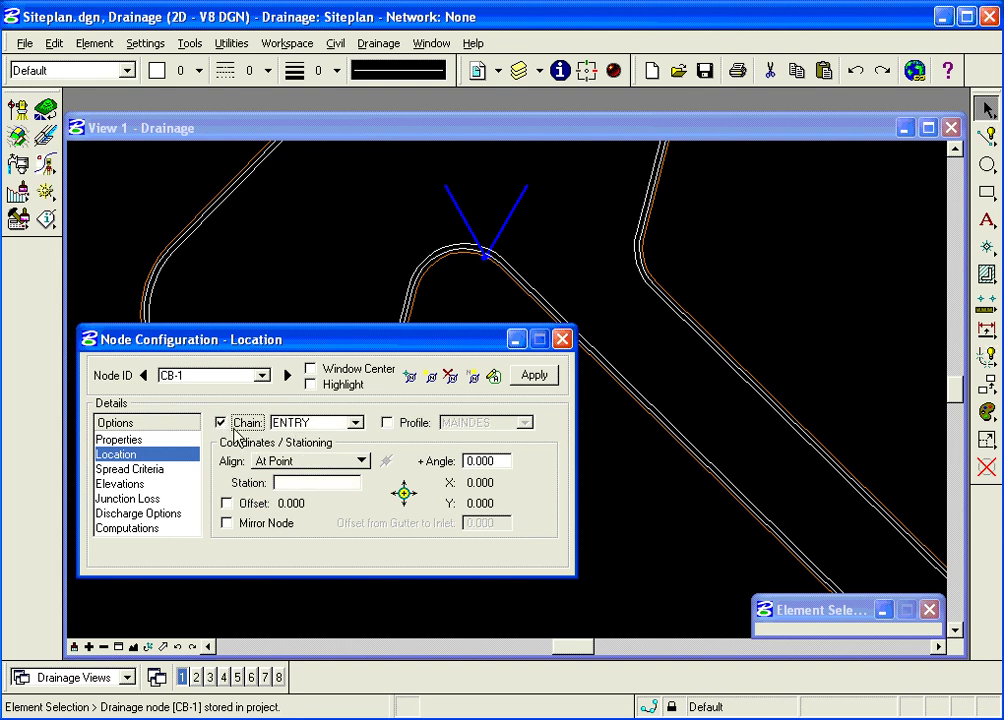
left_click(387, 423)
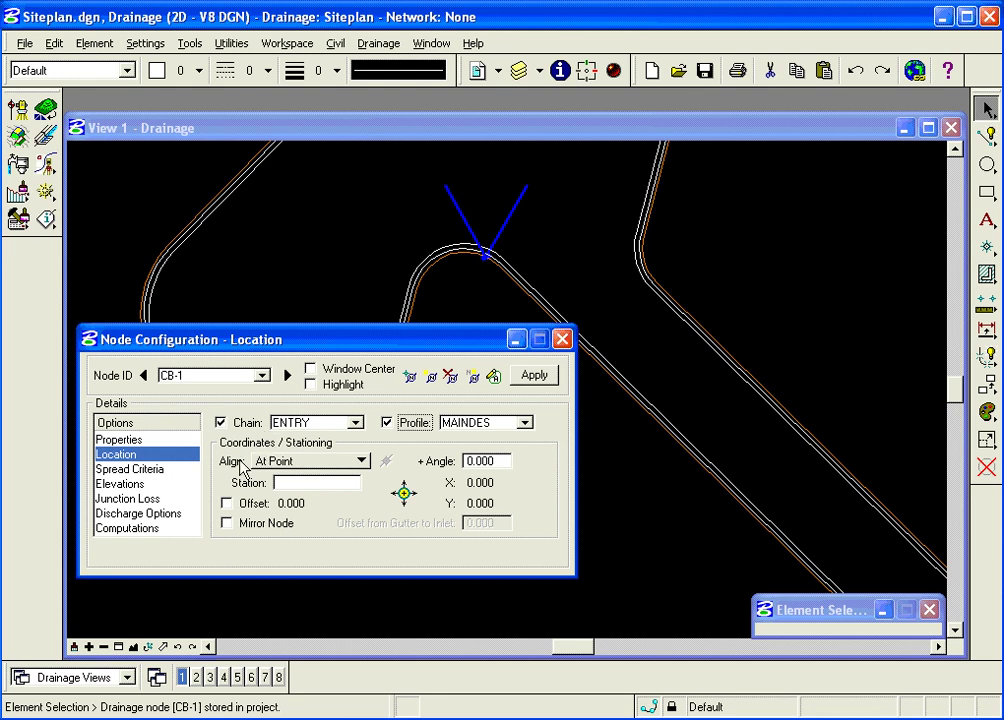
left_click(352, 461)
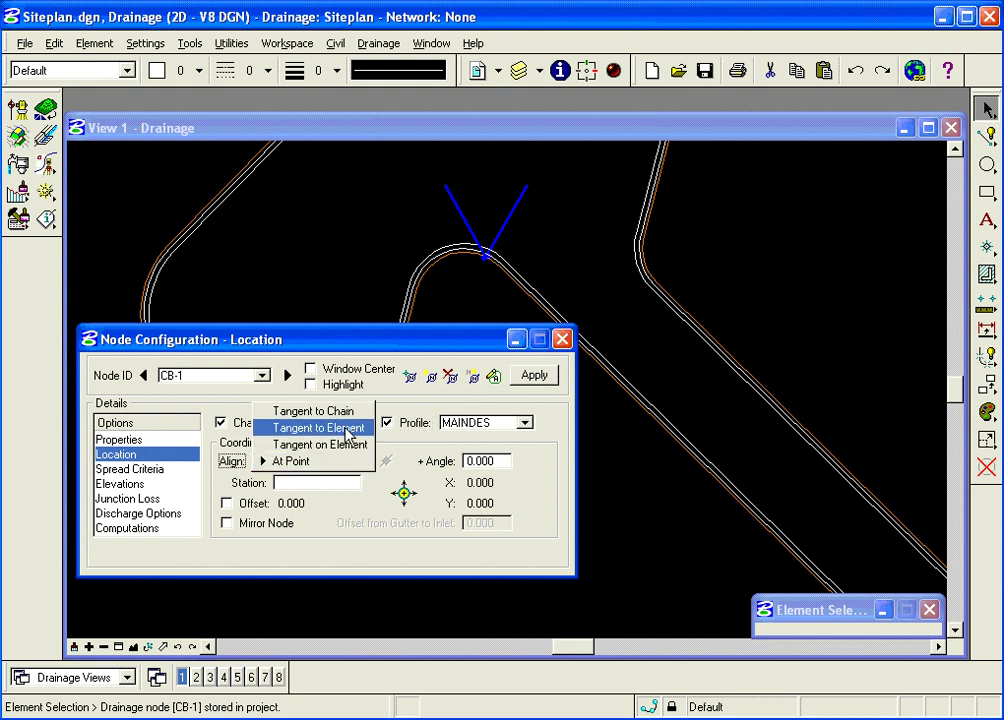
left_click(315, 411)
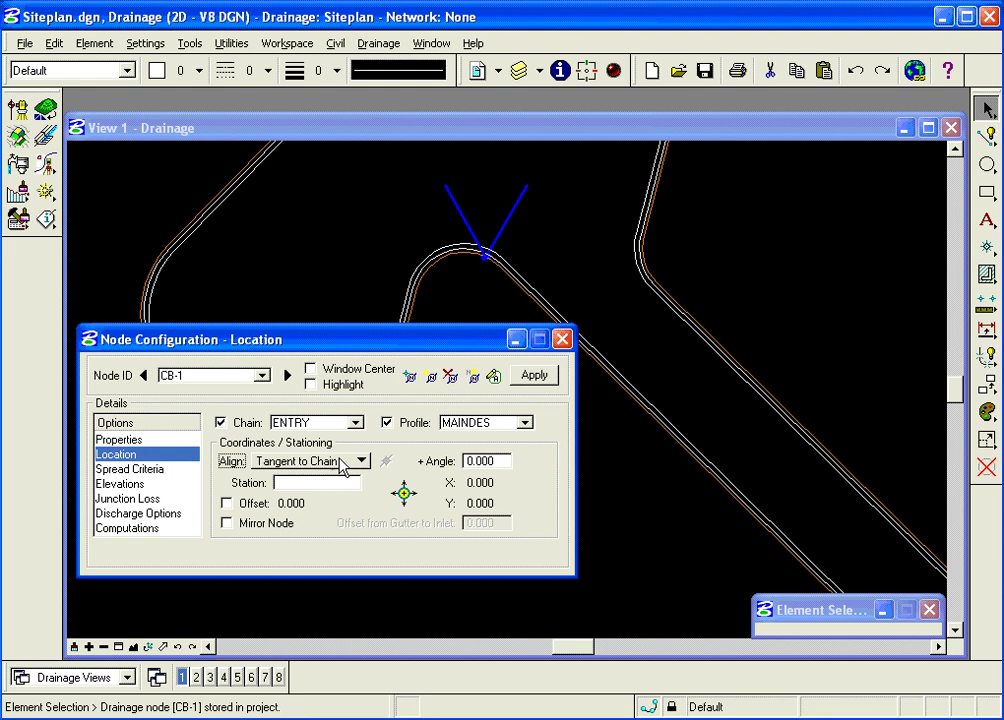
left_click(300, 461)
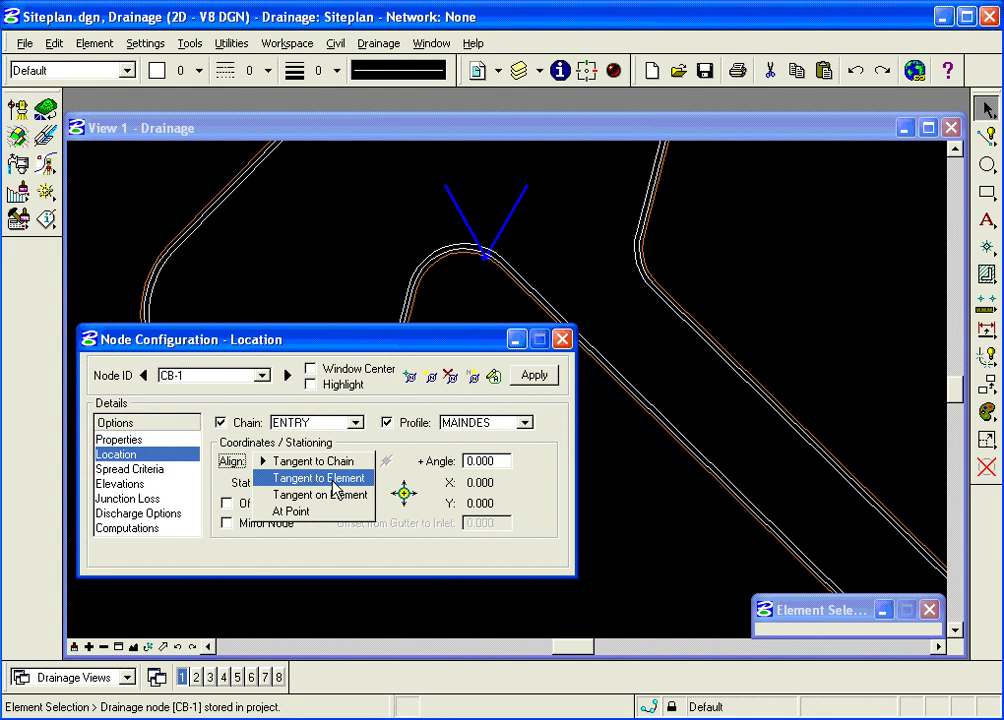
left_click(331, 495)
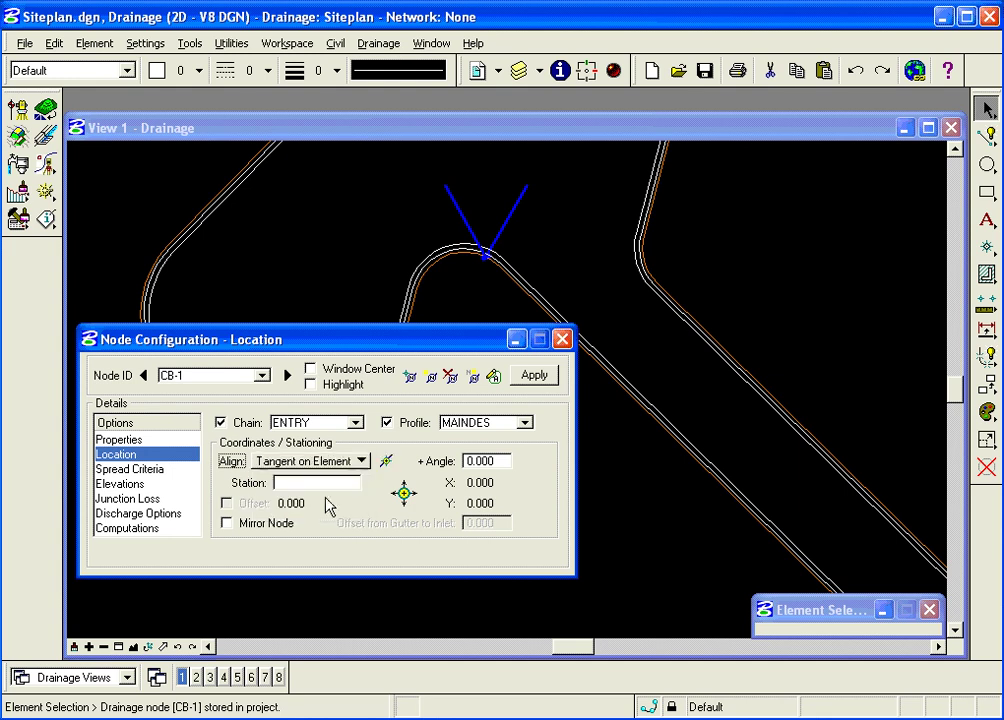
left_click(224, 425)
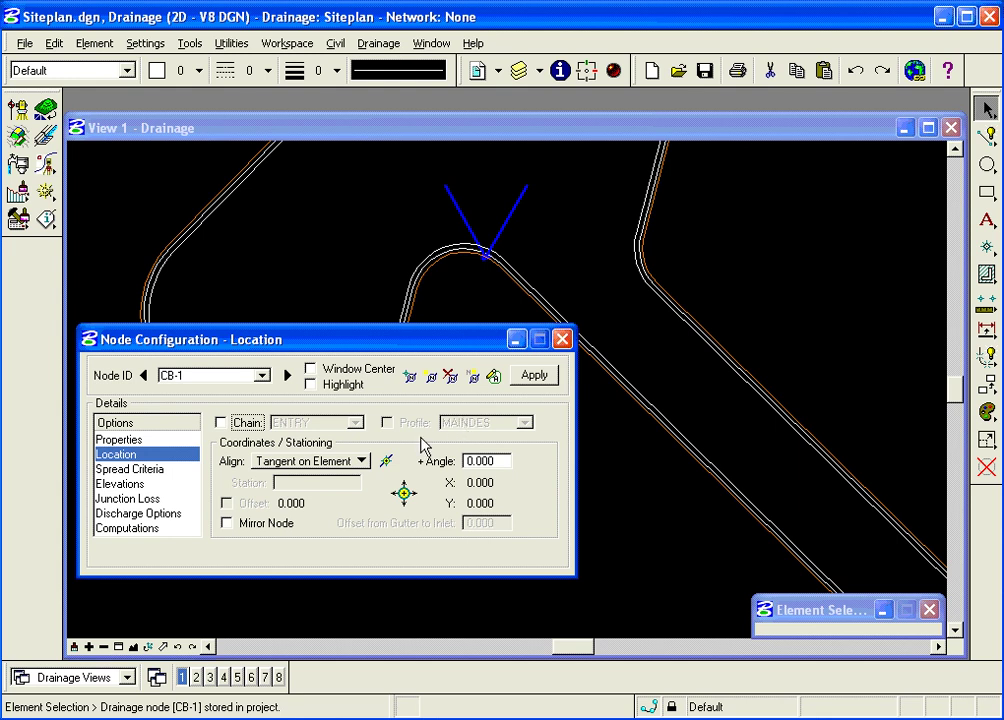
Step: Identify the curb element in the view for the tangent alignment
left_click(387, 462)
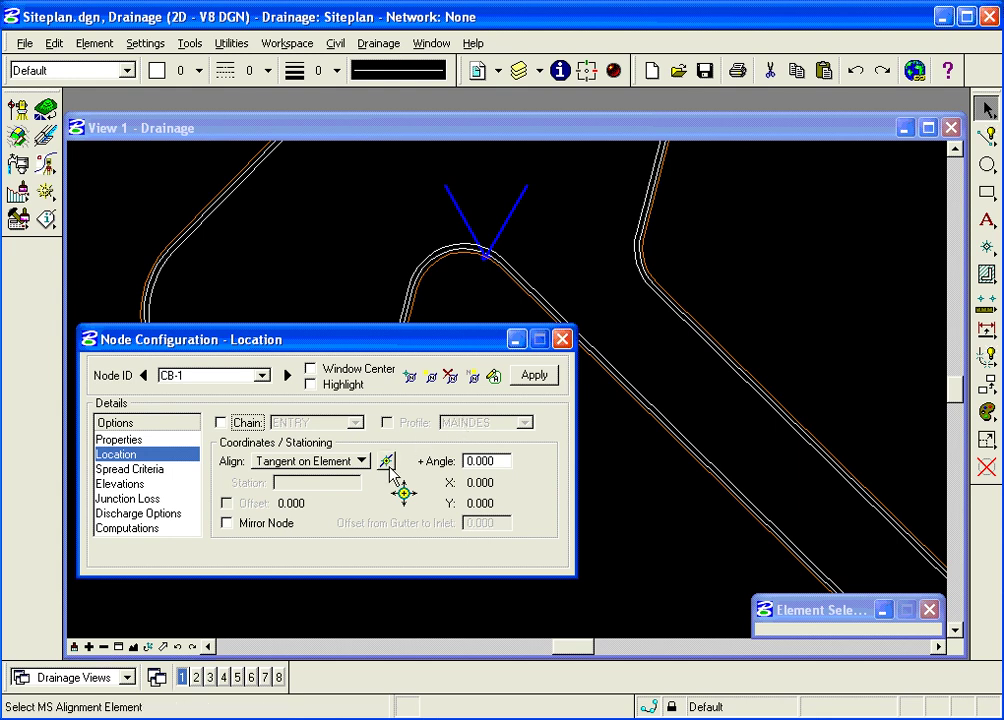
left_click(332, 464)
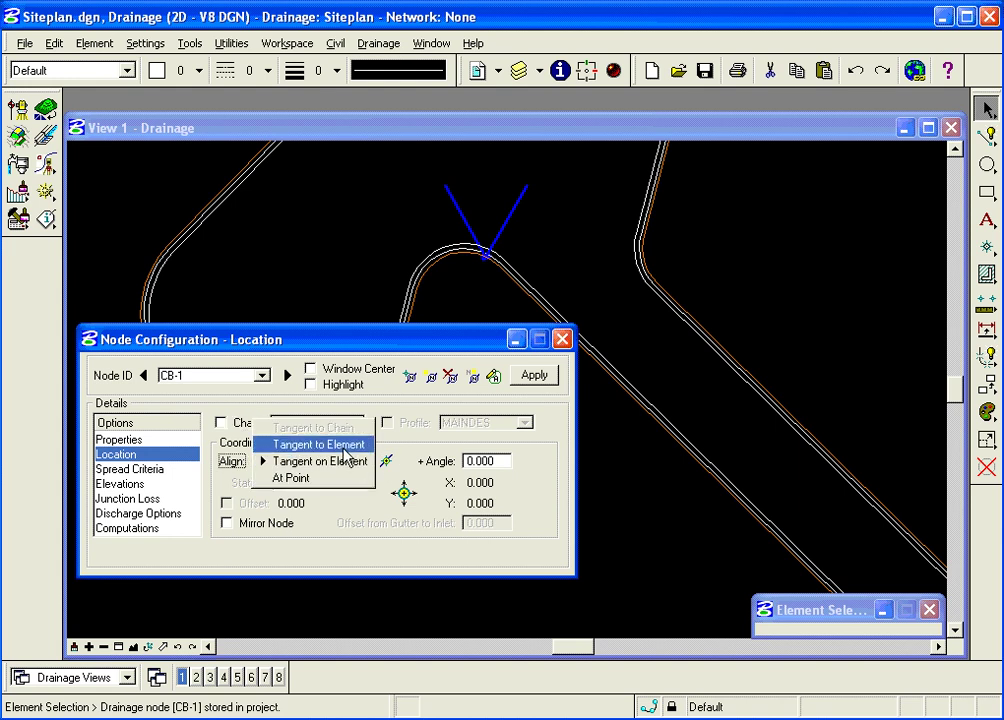
left_click(345, 463)
left_click(386, 464)
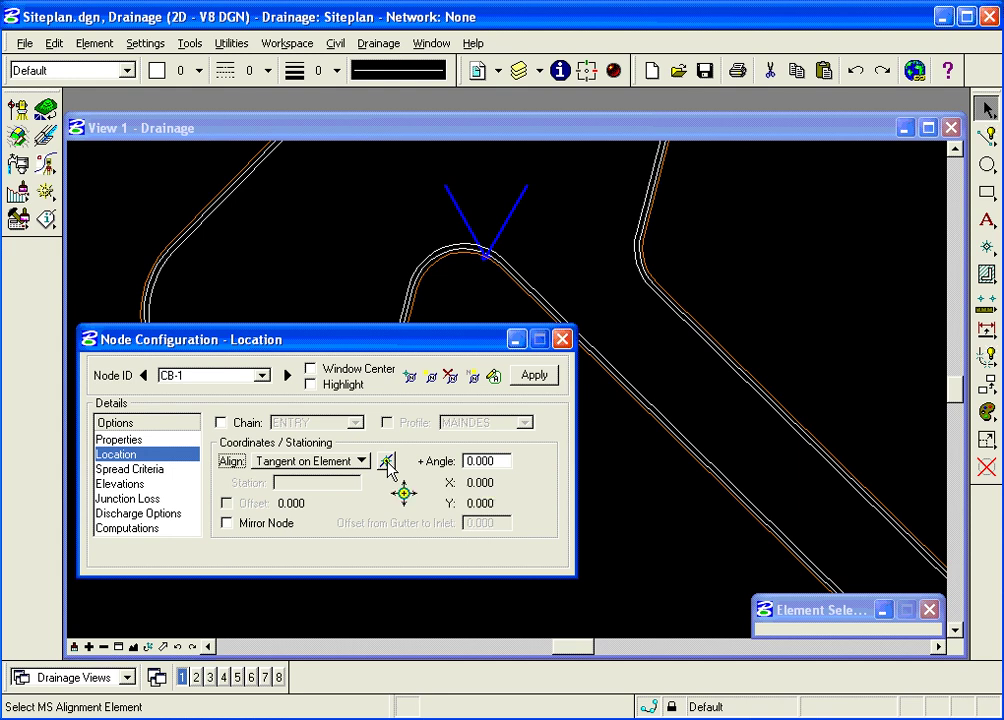
left_click(387, 465)
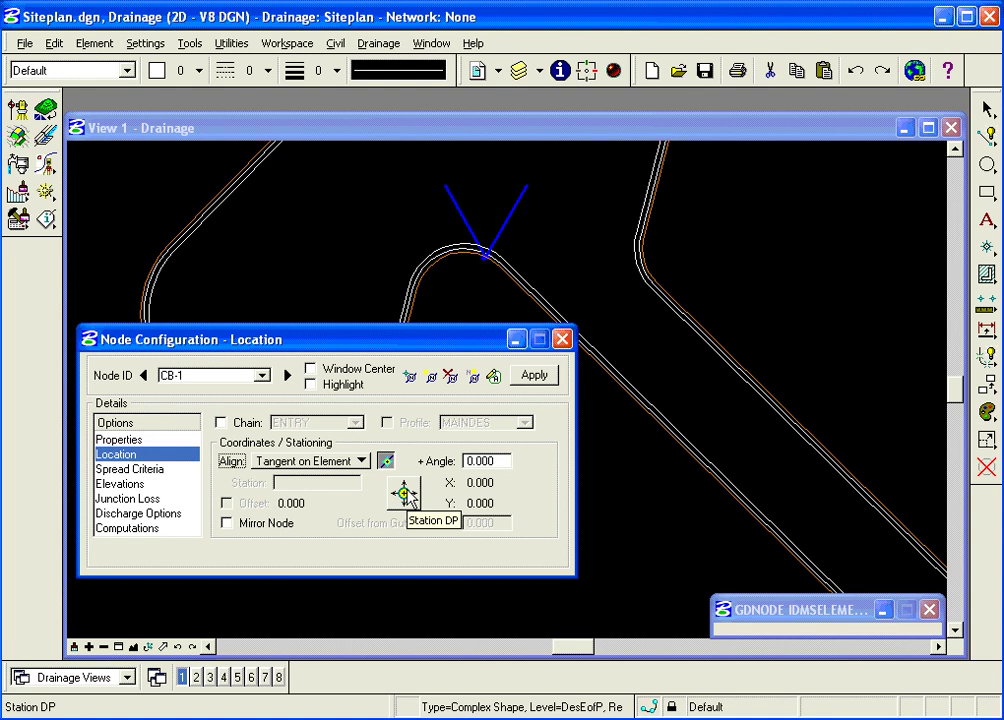
Step: Place CB-1 at the curb corner with Station DP, rotated to a 180 angle
left_click(405, 494)
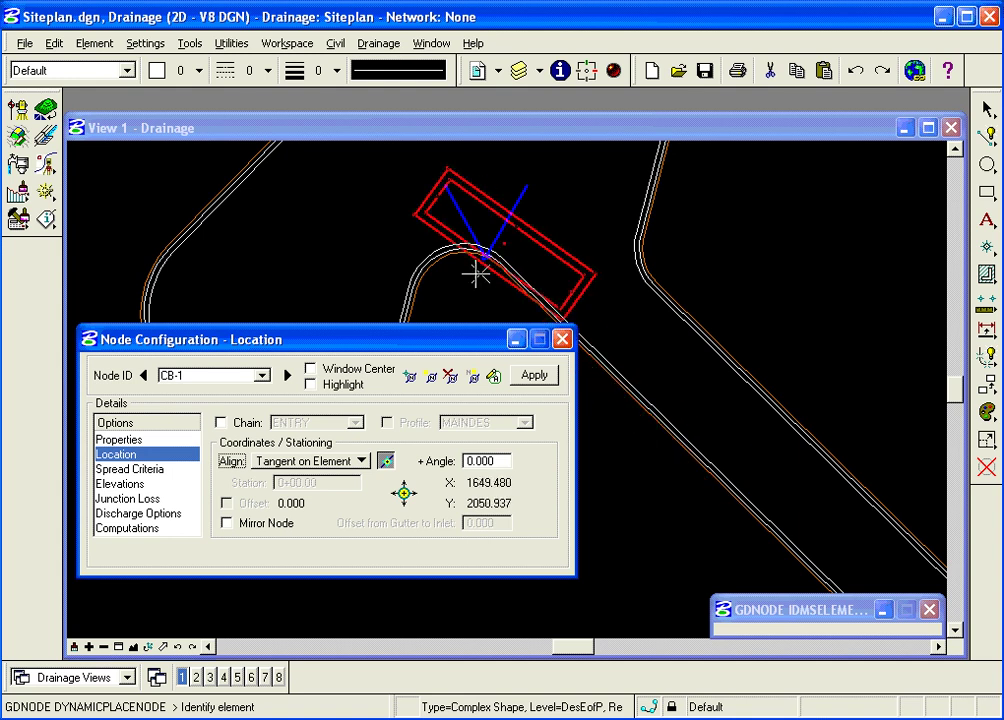
left_click(433, 463)
type("180")
key("Tab")
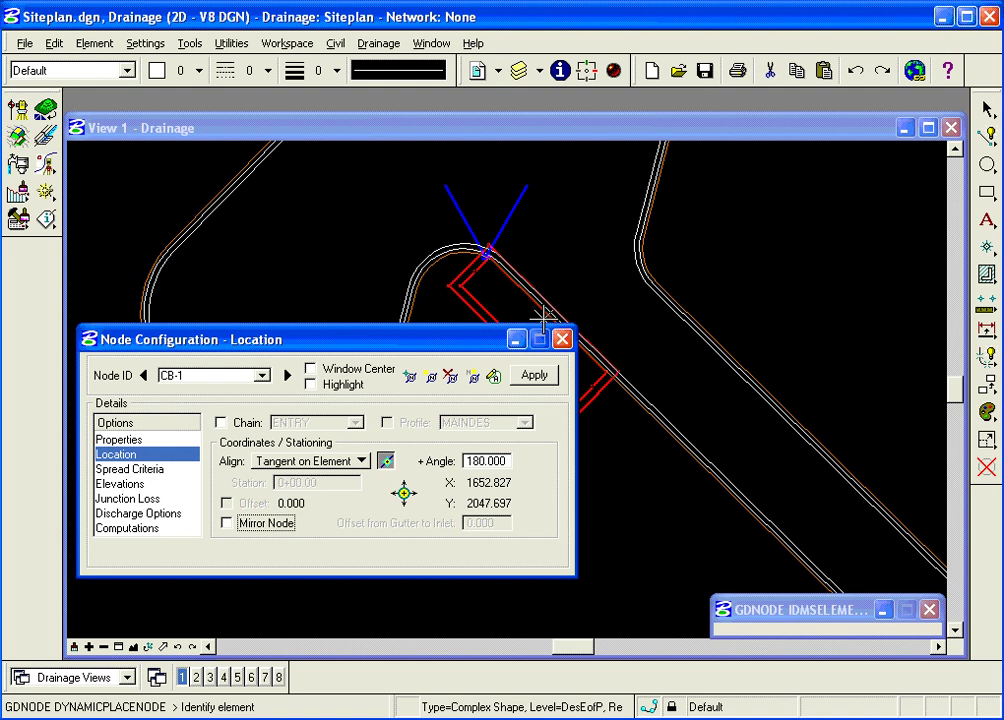
left_click(541, 317)
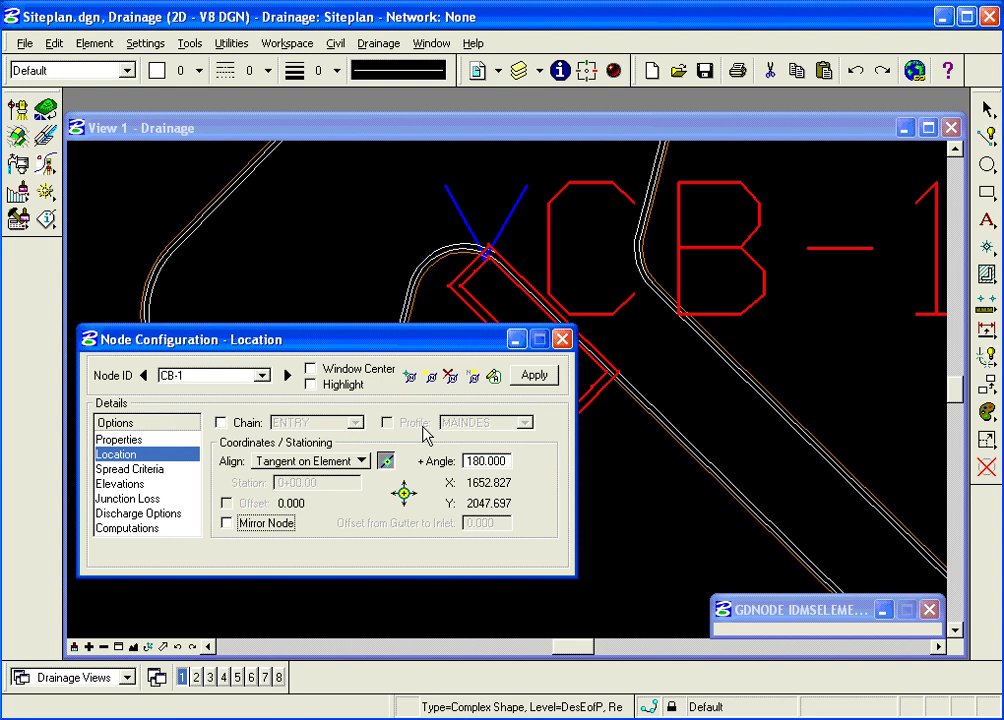
left_click_drag(388, 343, 391, 400)
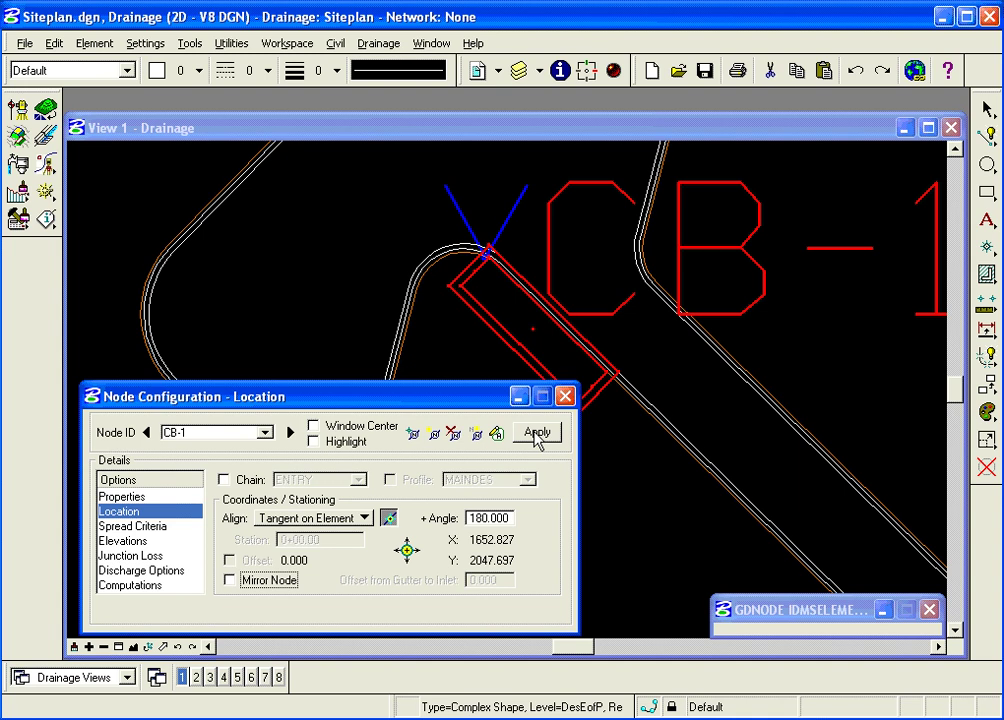
Step: Enter spread criteria slopes 2 left, 0.5 right and discharges 10 and 90 percent
left_click(130, 527)
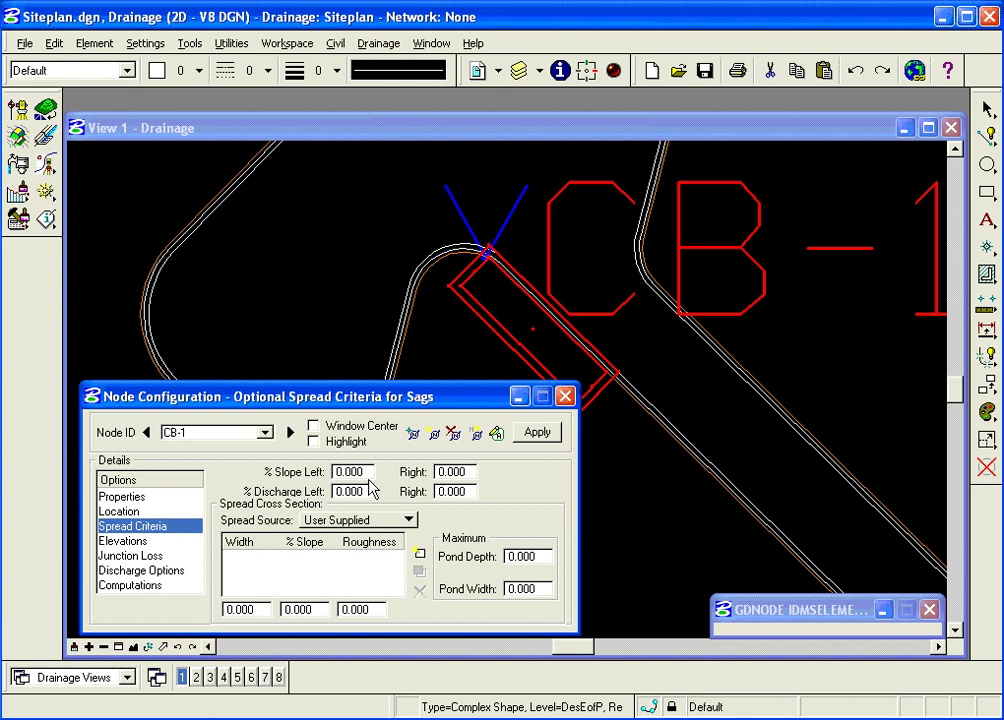
key("shift+Tab")
type("2")
key("Tab")
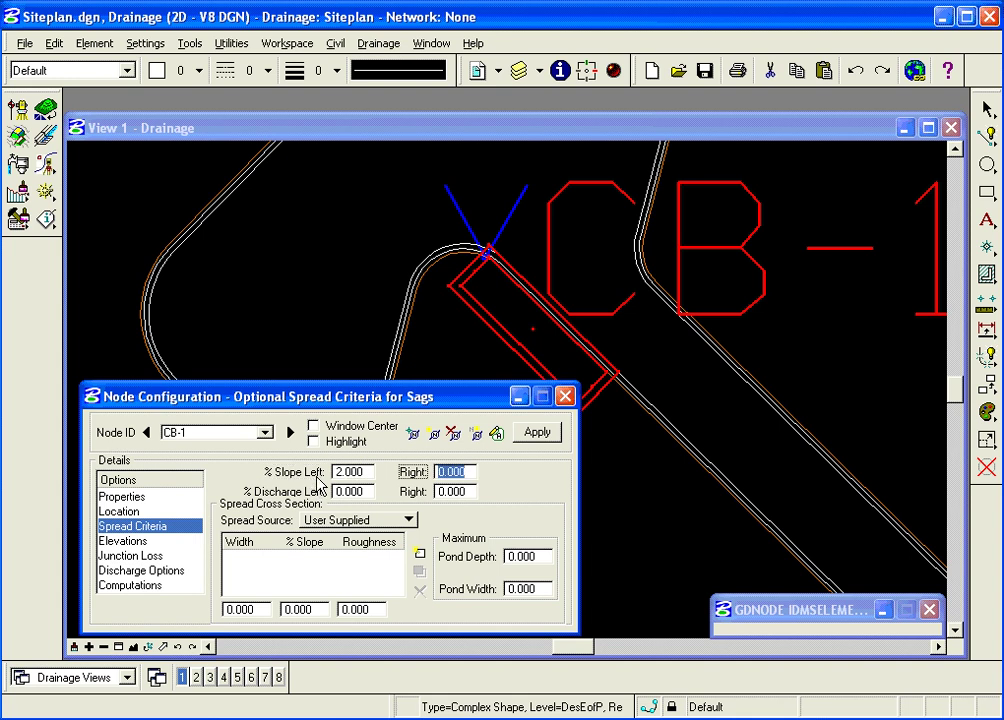
type(".5")
key("Tab")
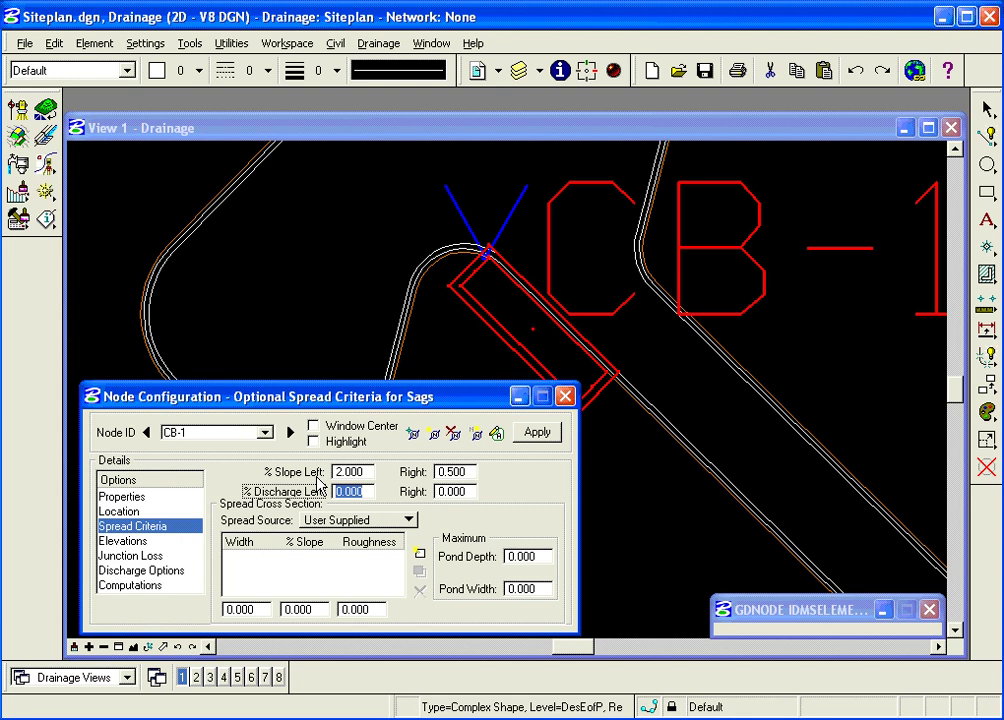
type("10")
key("Tab")
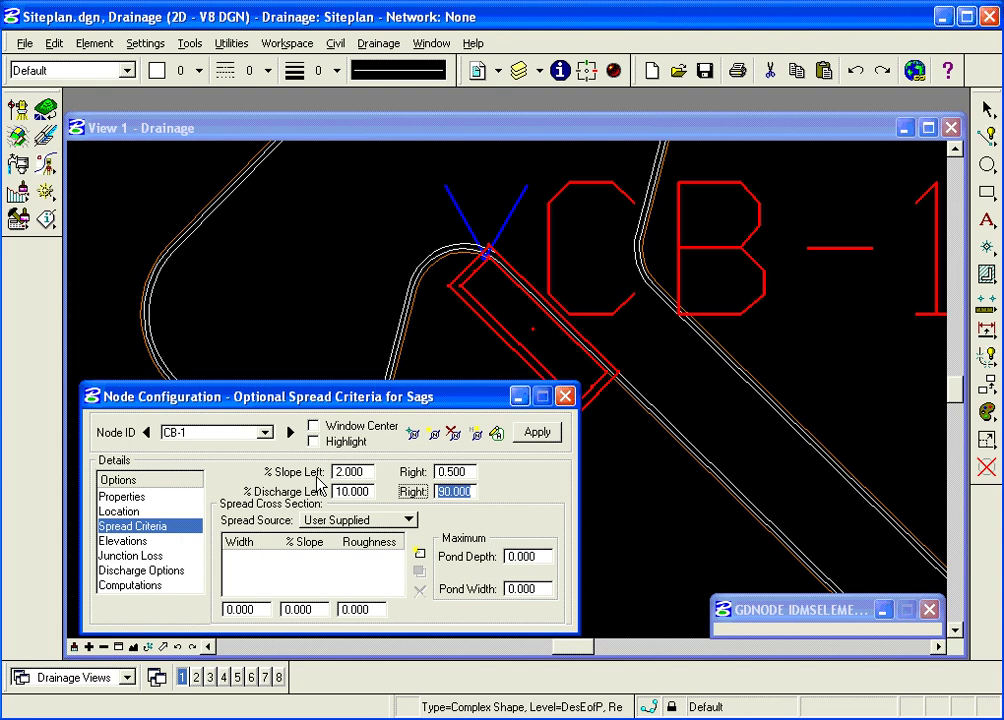
type("90")
key("Tab")
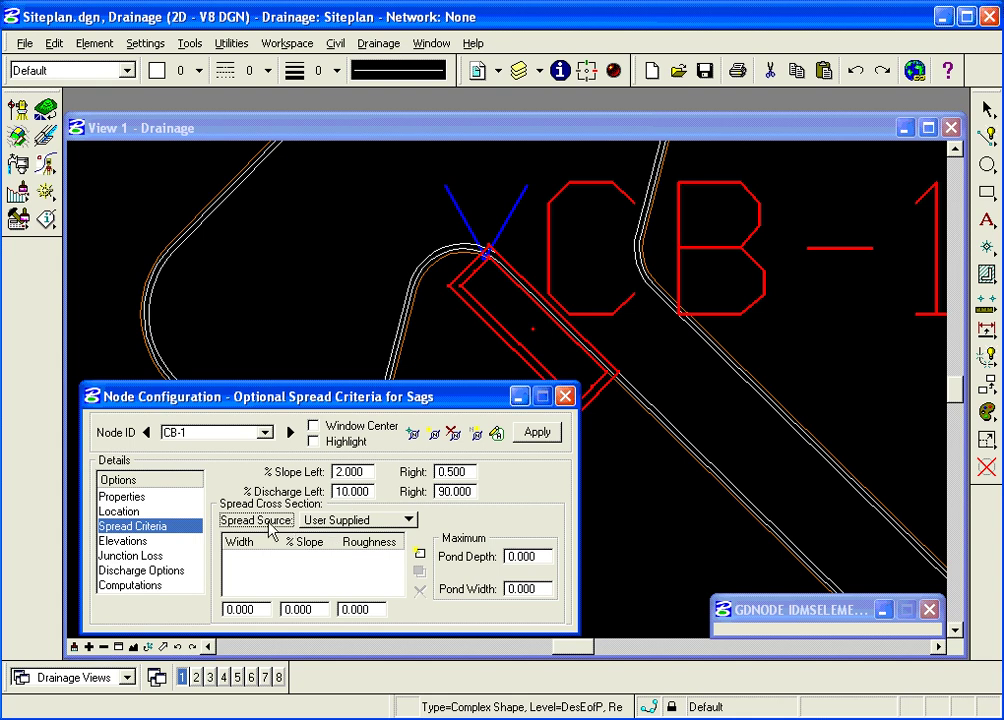
left_click(408, 521)
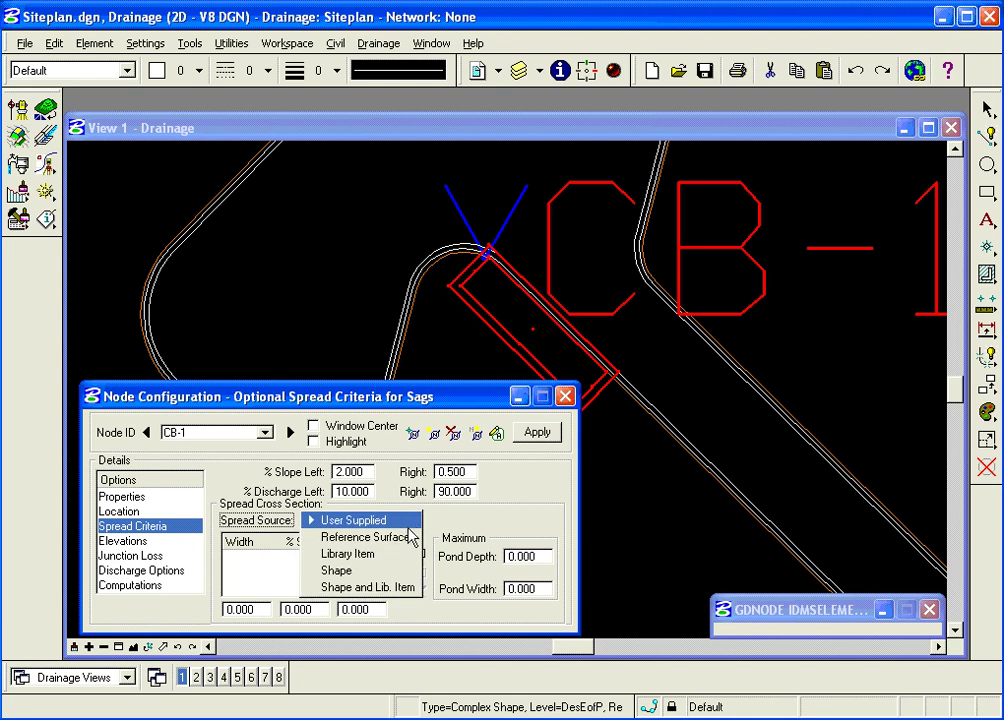
Step: Set the spread source to User Supplied and delete the 15.000 cross-section row
left_click(409, 538)
left_click(408, 520)
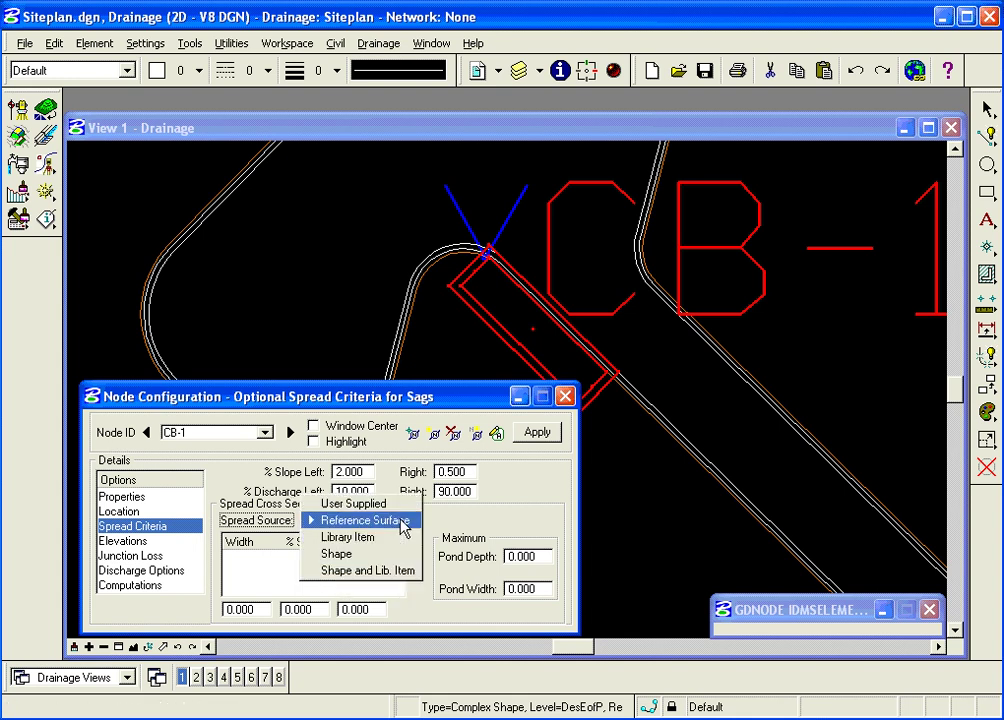
left_click(397, 538)
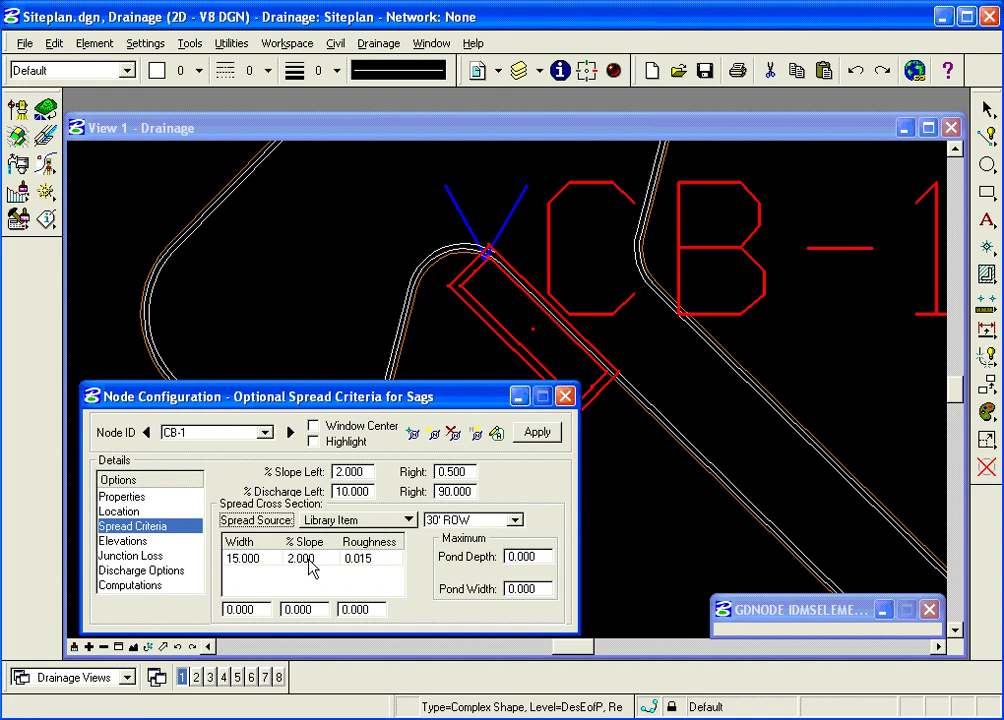
left_click(390, 522)
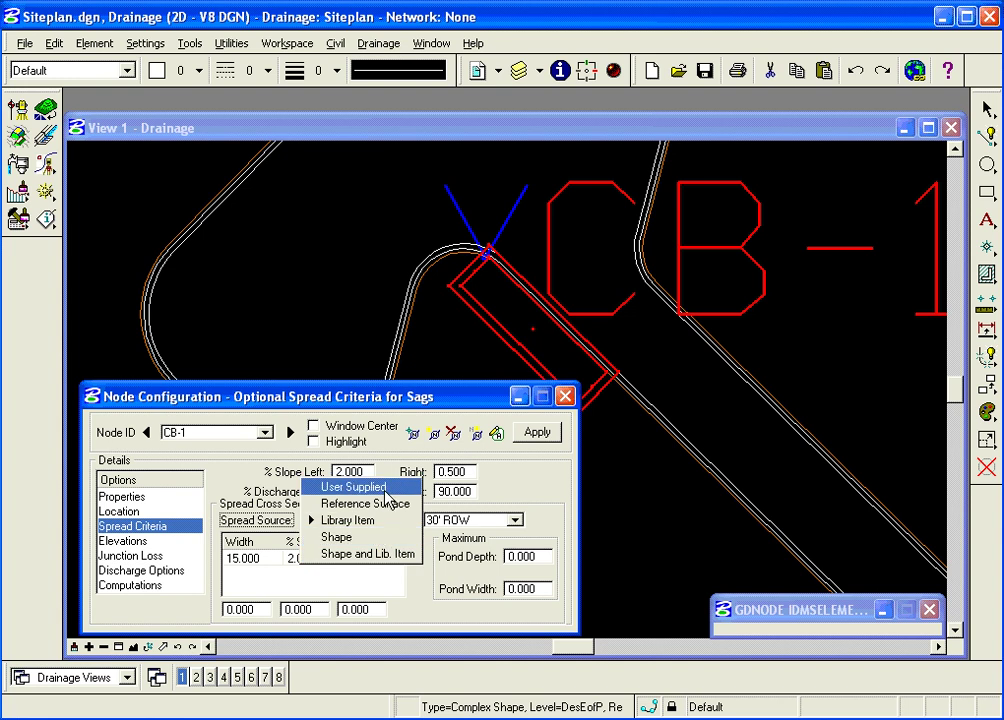
left_click(383, 490)
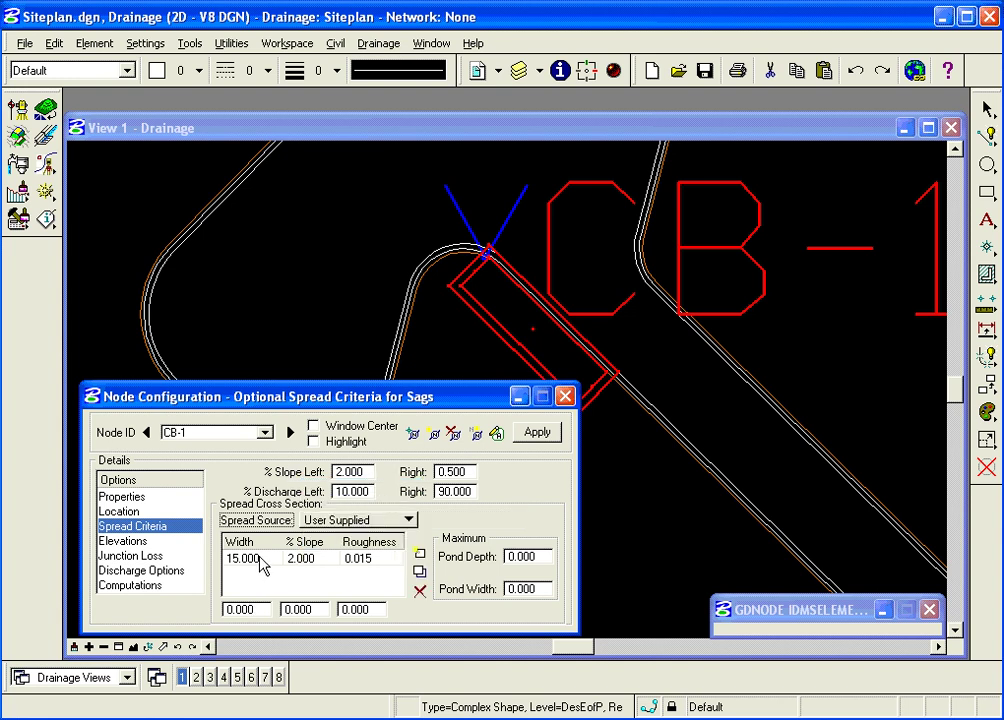
left_click(262, 558)
left_click(419, 591)
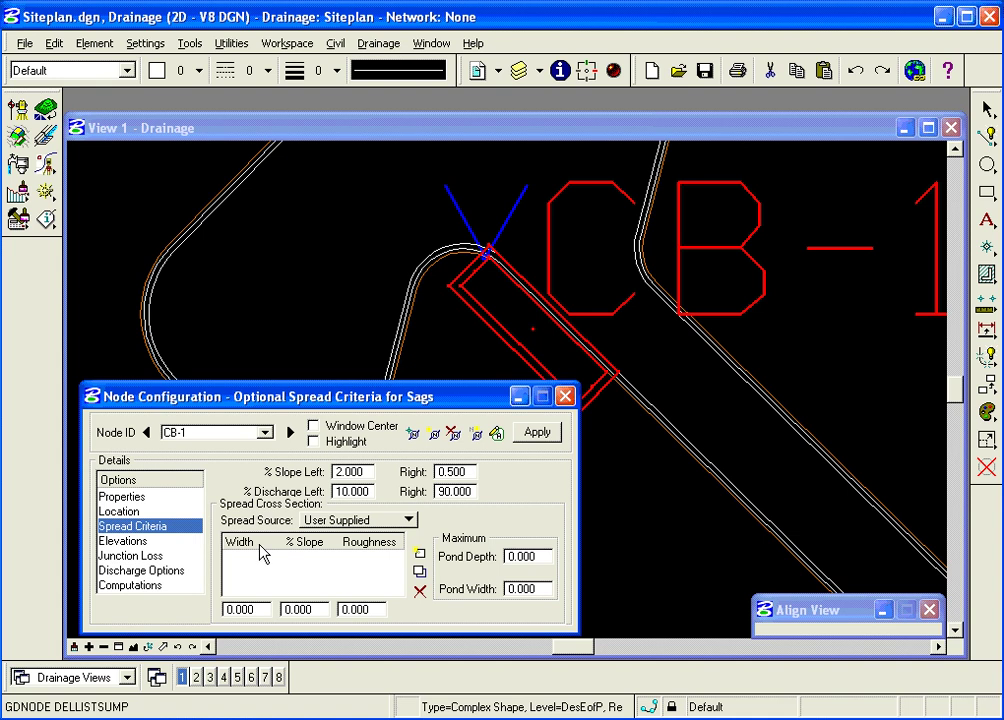
Step: Add a cross-section row with width 63, slope 2 and roughness 0.012
left_click(258, 612)
type("63")
key("Tab")
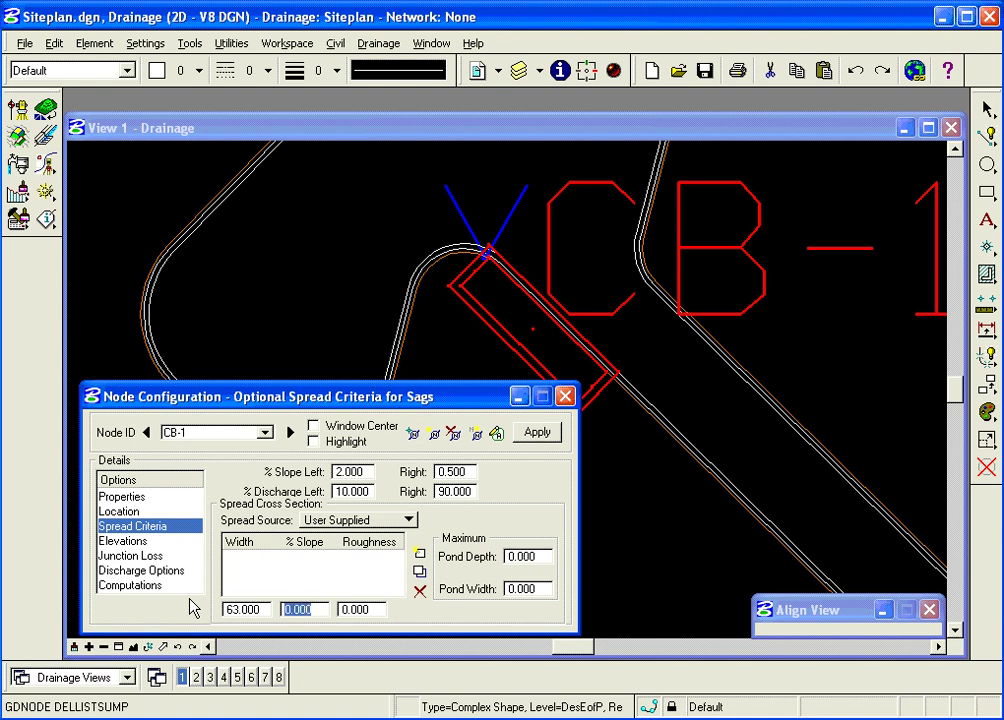
type("2")
key("Tab")
type("2")
key("Tab")
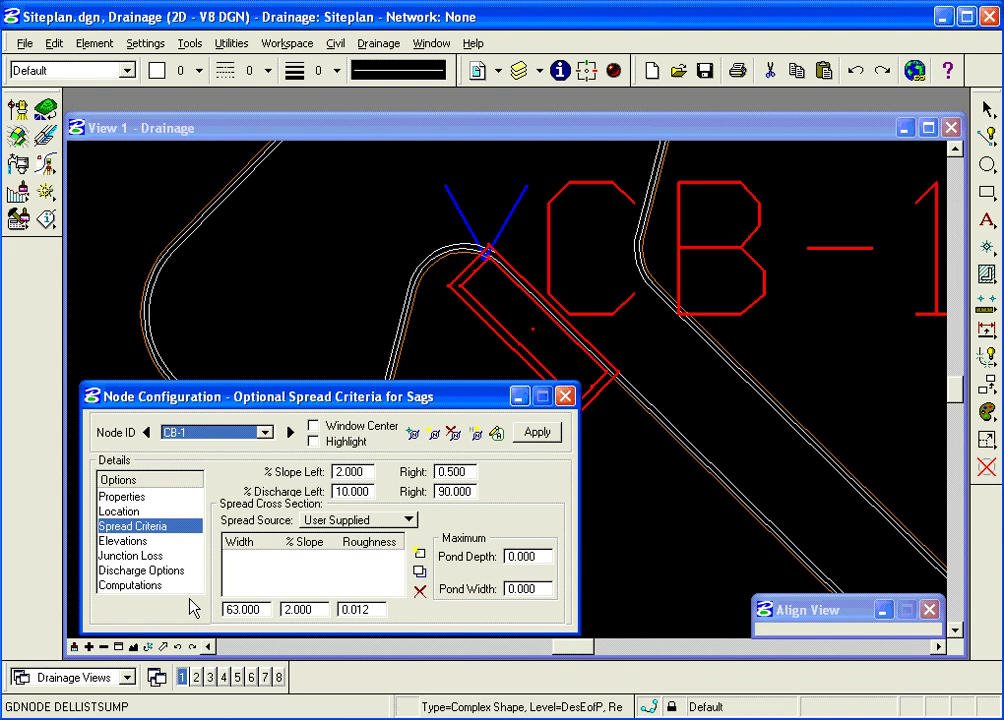
left_click(420, 555)
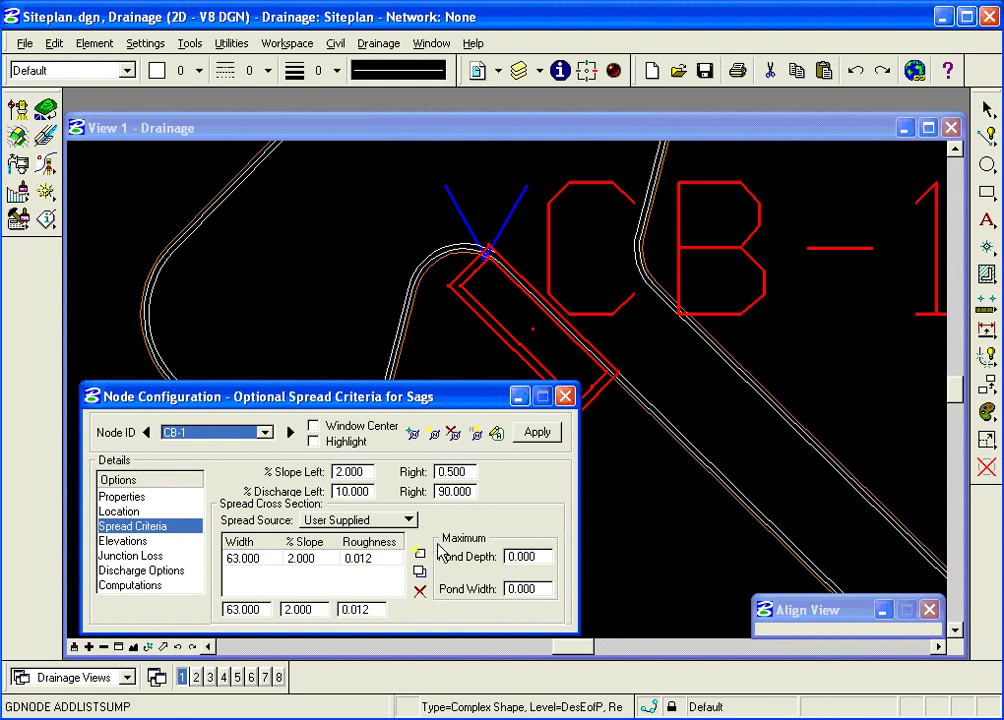
Step: Enter a maximum pond depth of 0.7 and a maximum pond width of 15
left_click(538, 558)
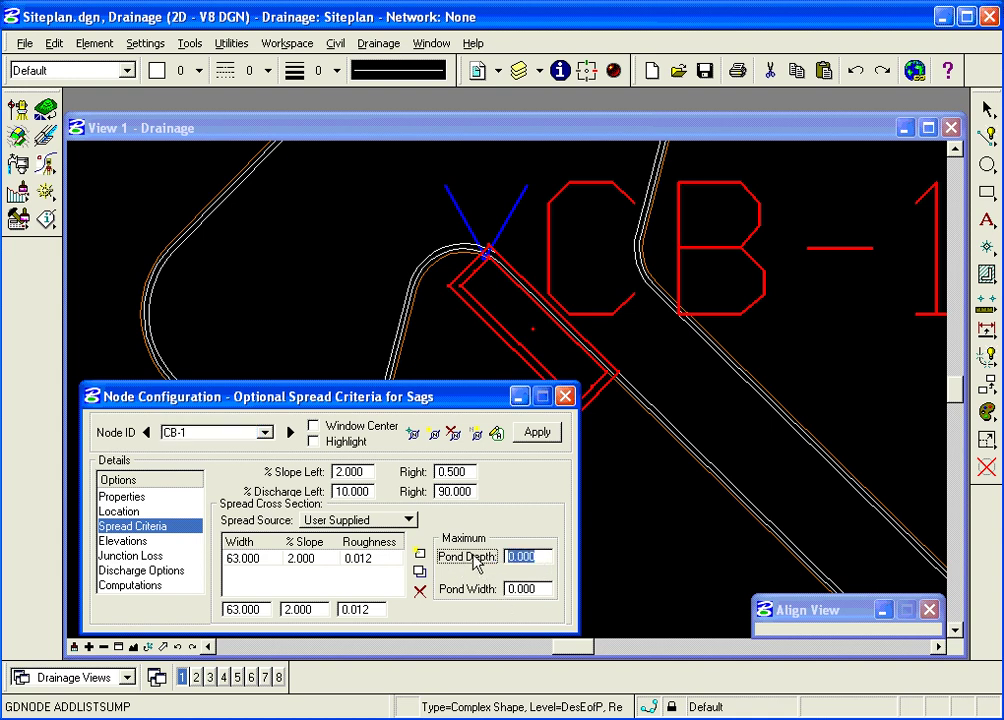
key("BackSpace")
type(".7")
key("Tab")
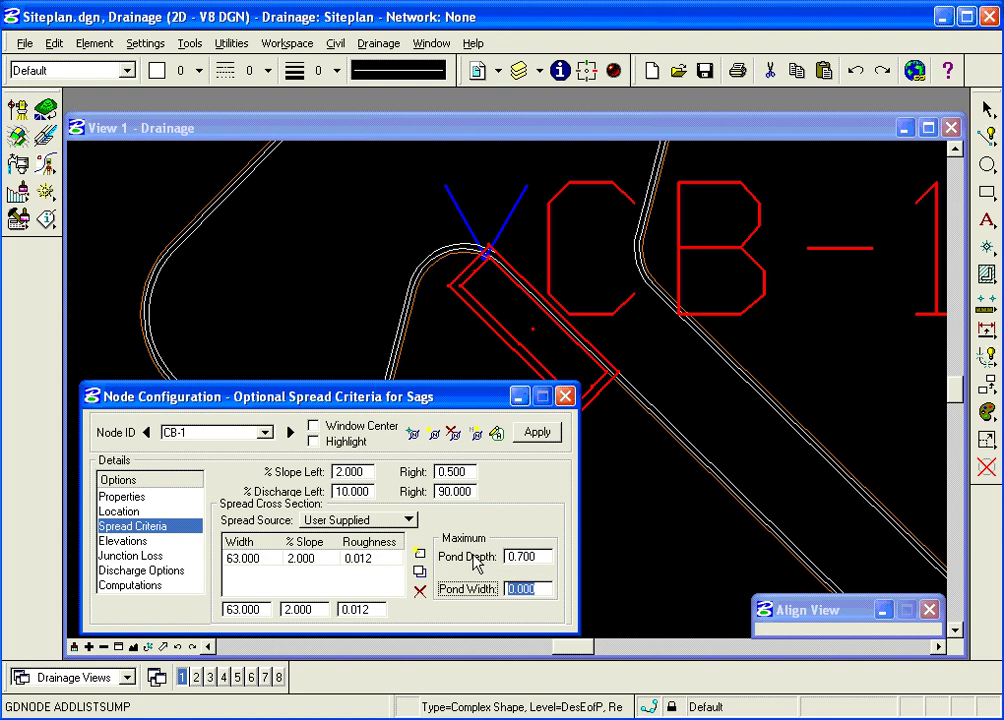
type("15")
key("Tab")
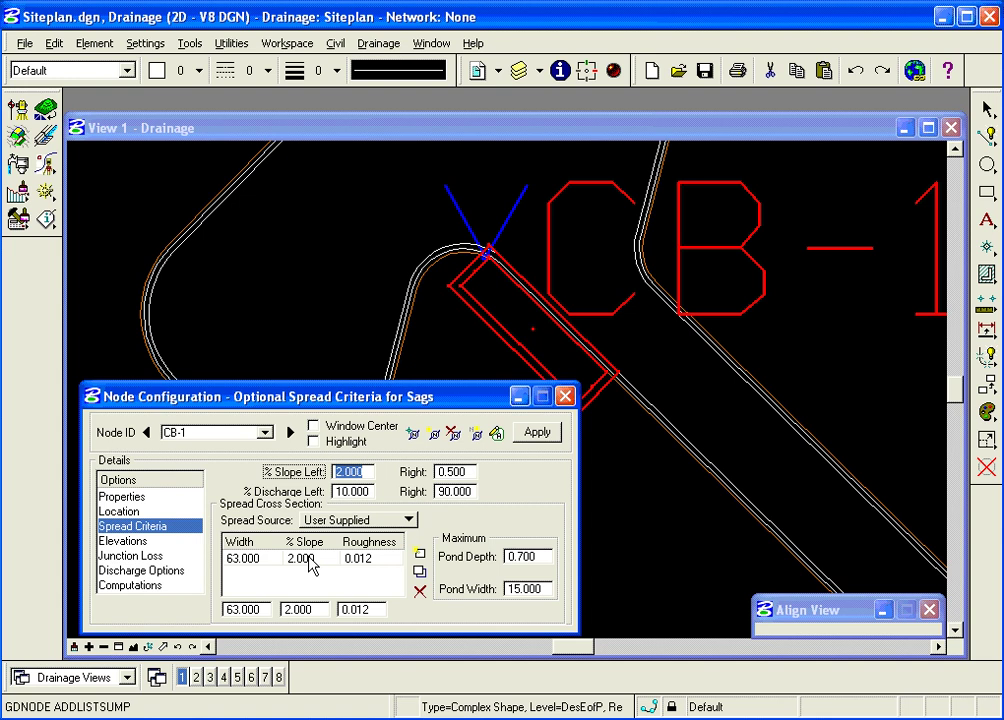
Step: On the Elevations page, keep the Tower surface and set elevation source to Reference Model
left_click(124, 542)
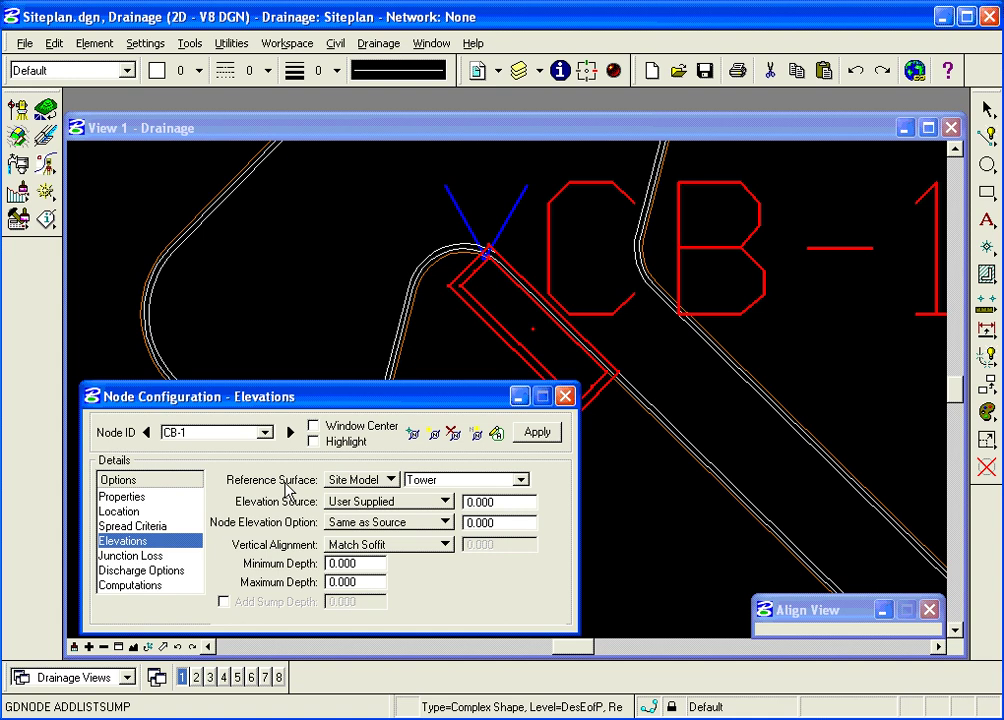
left_click(521, 480)
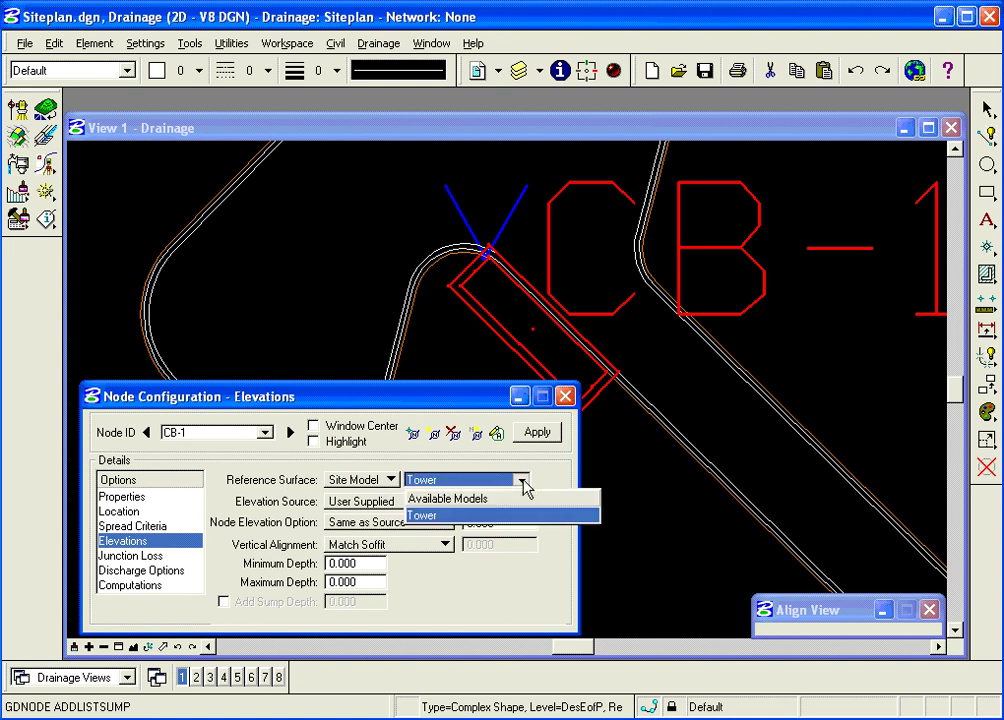
left_click(450, 513)
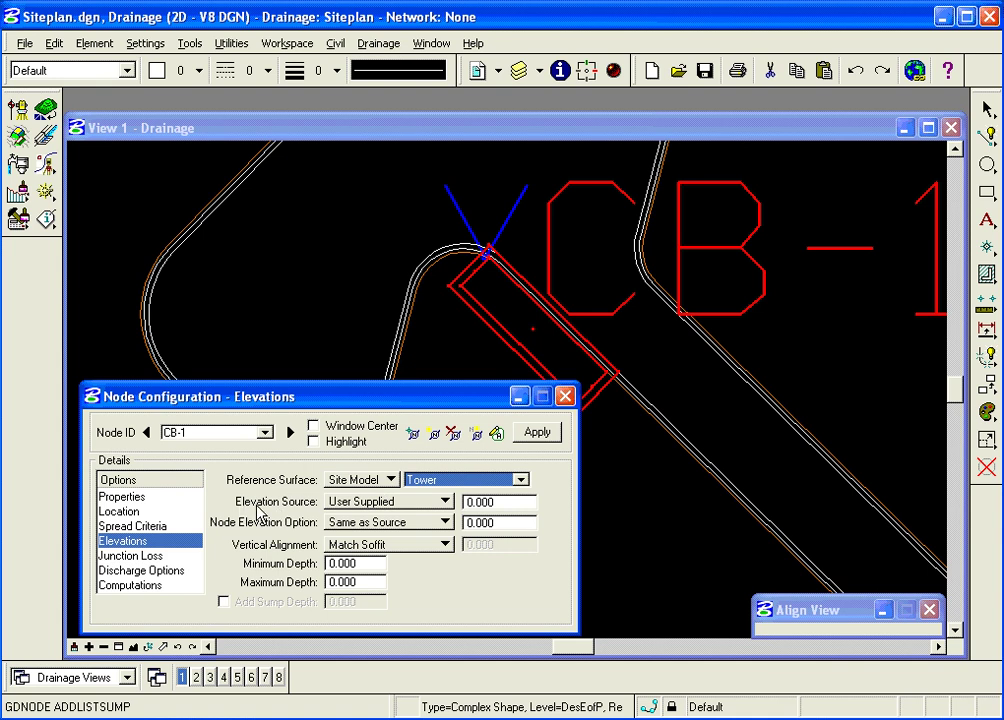
left_click(438, 506)
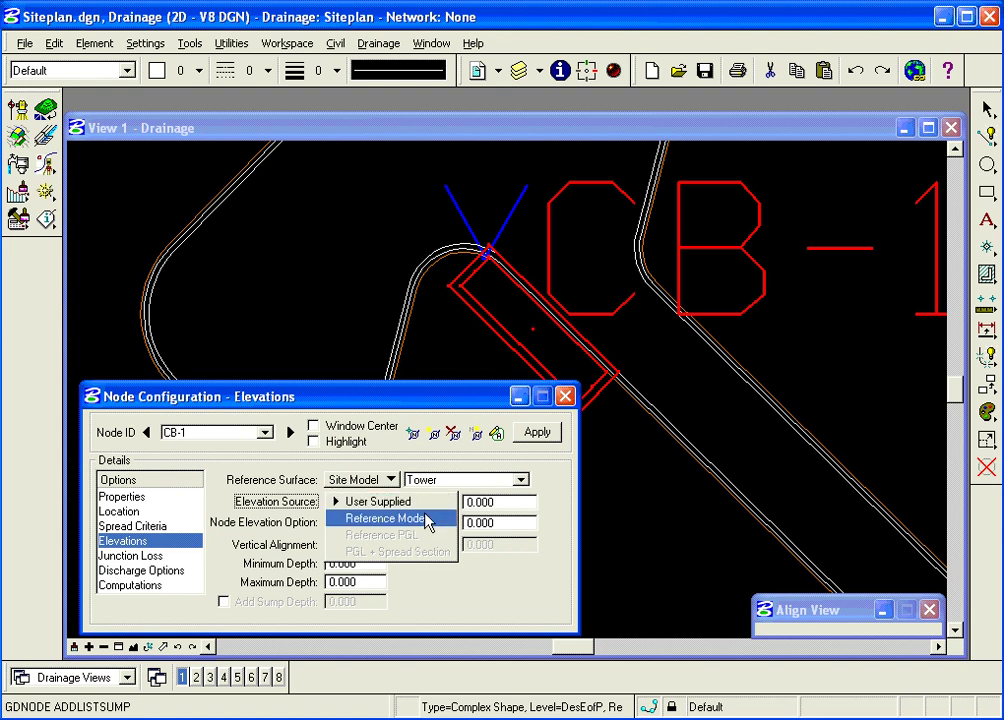
left_click(428, 519)
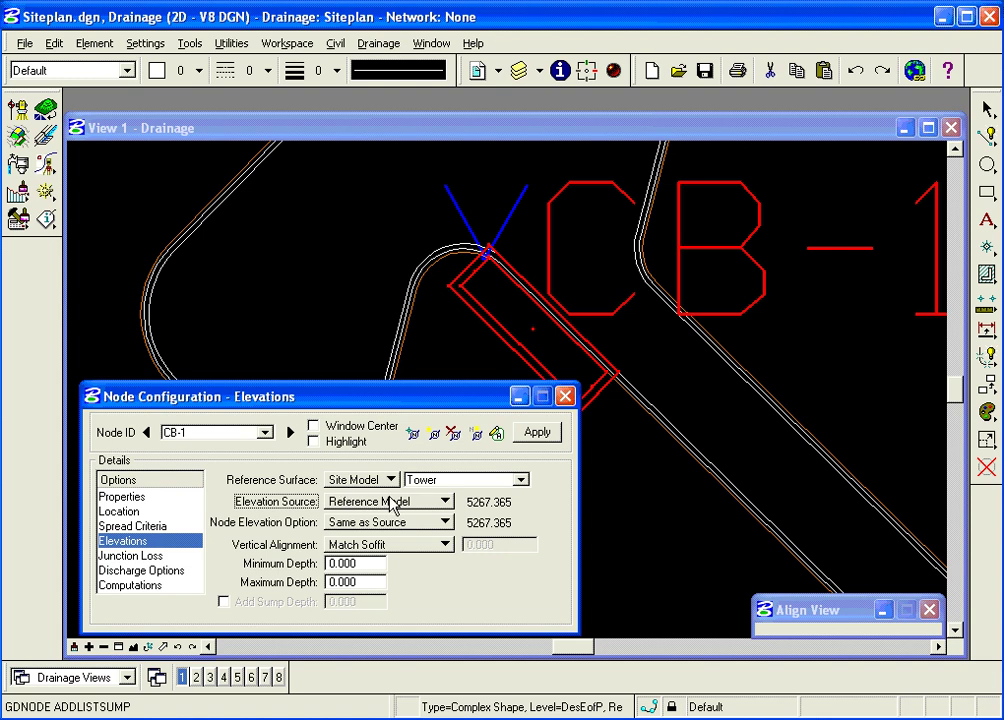
left_click(392, 502)
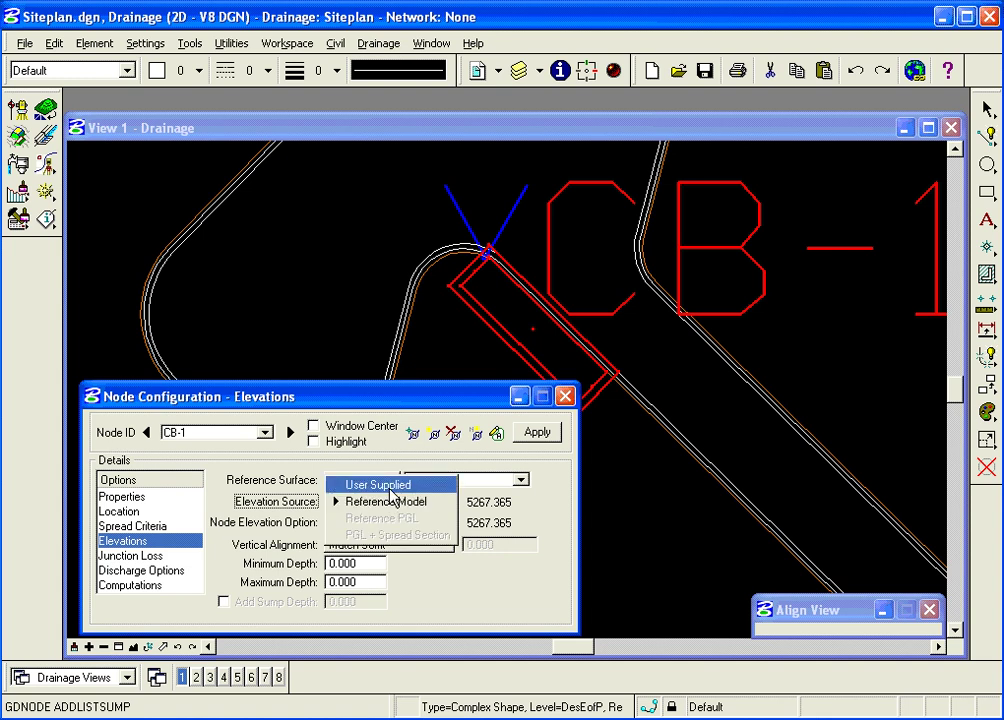
left_click(389, 487)
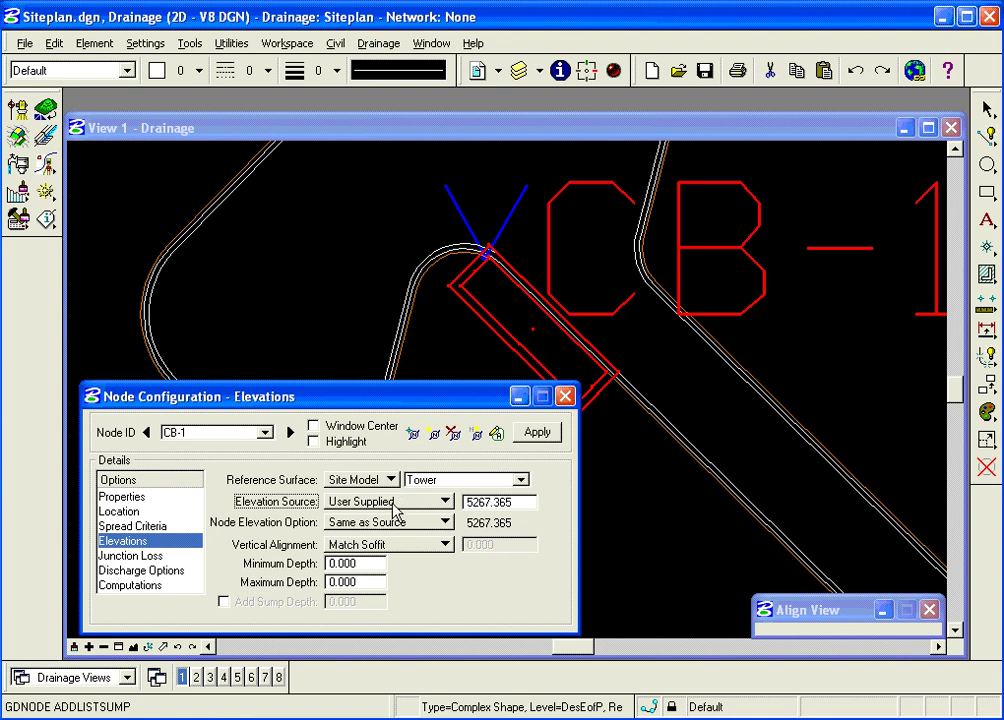
left_click(397, 512)
left_click(397, 518)
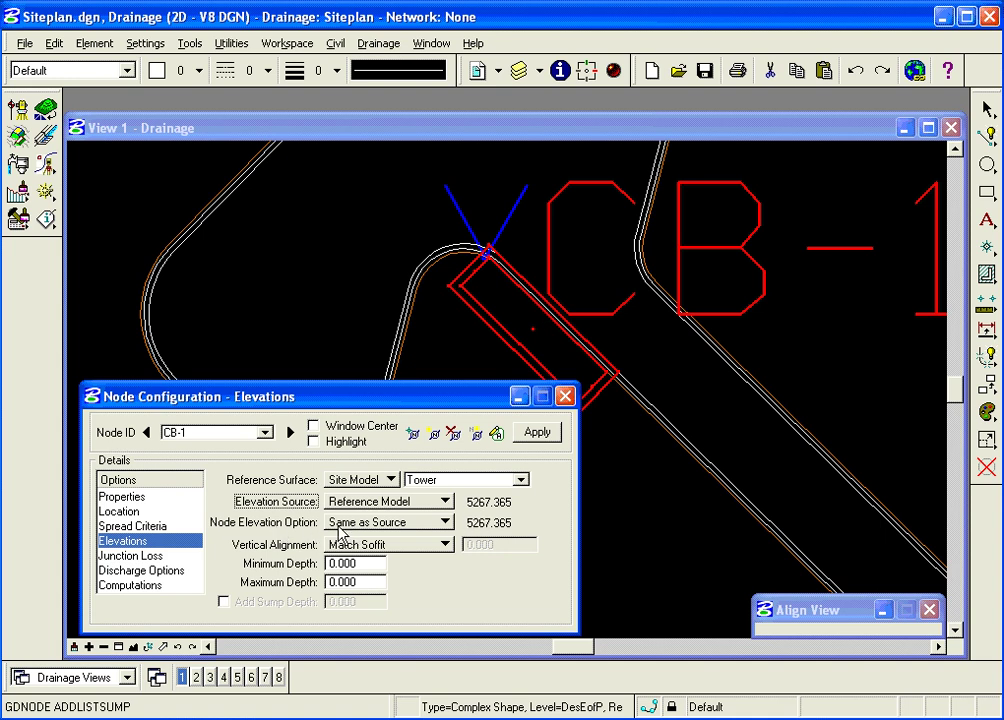
Step: Set the node elevation option to Same as Source, giving 5267.365
left_click(405, 531)
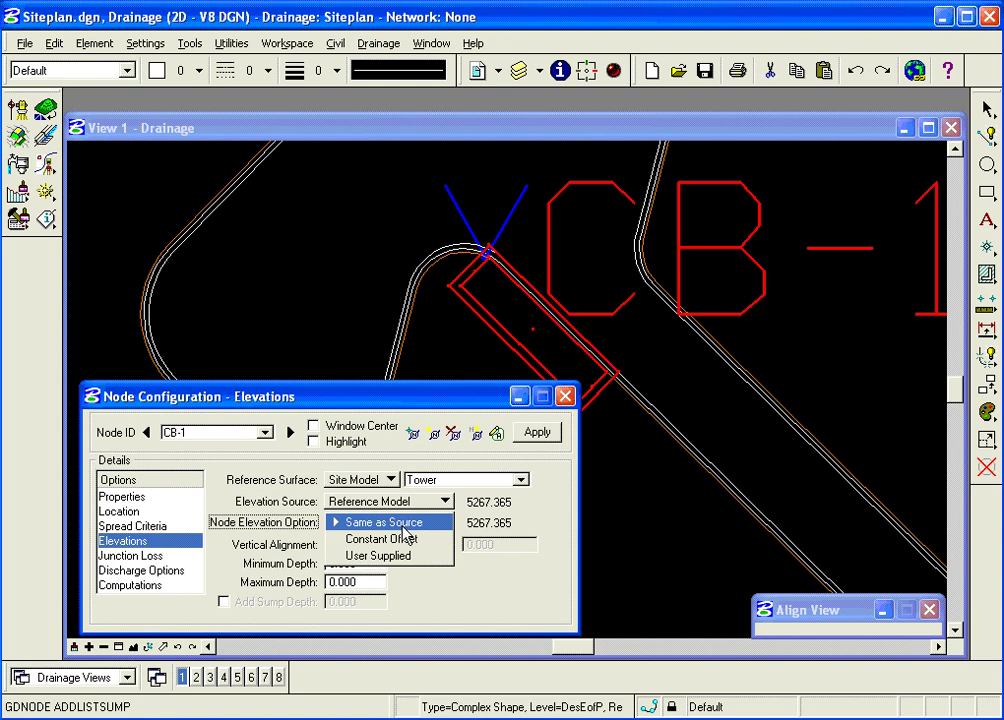
left_click(401, 523)
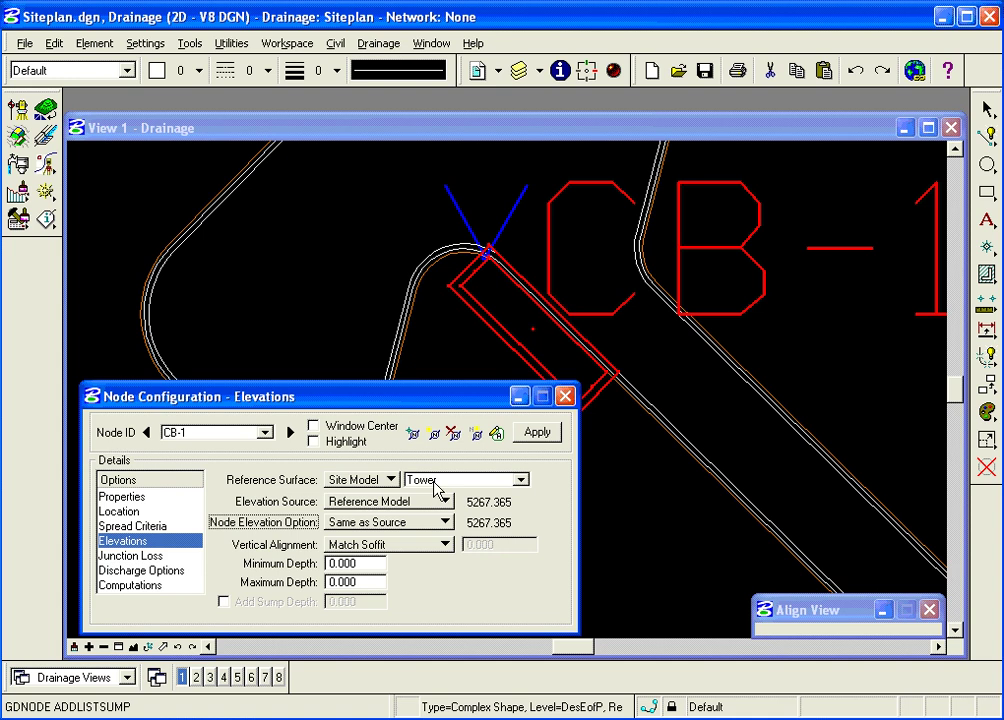
left_click(424, 522)
left_click(424, 540)
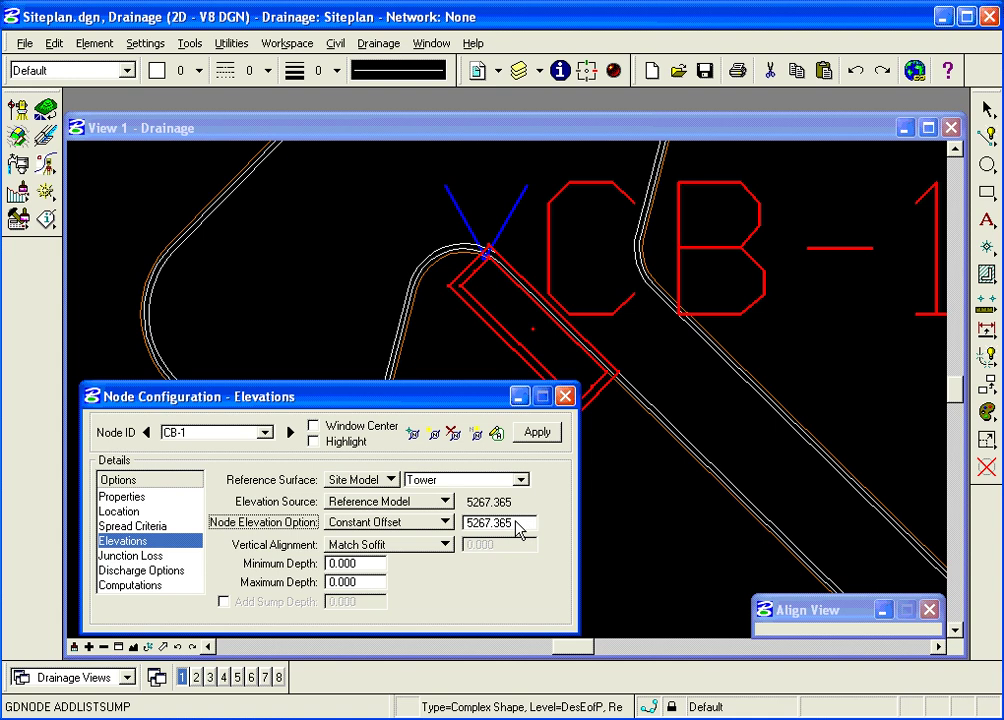
left_click(424, 526)
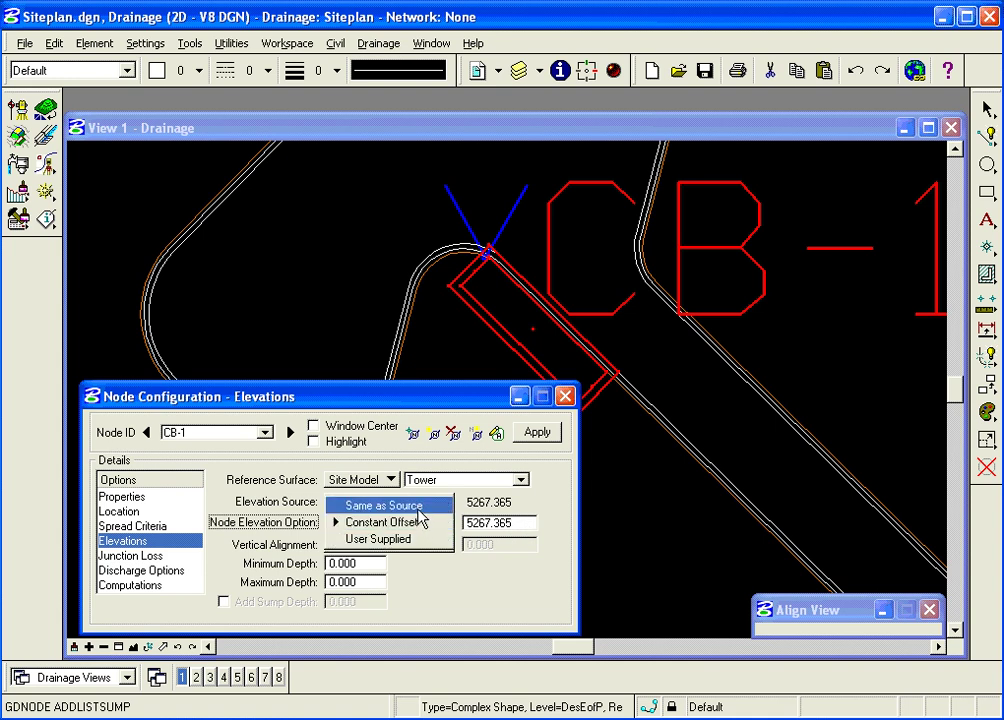
left_click(422, 507)
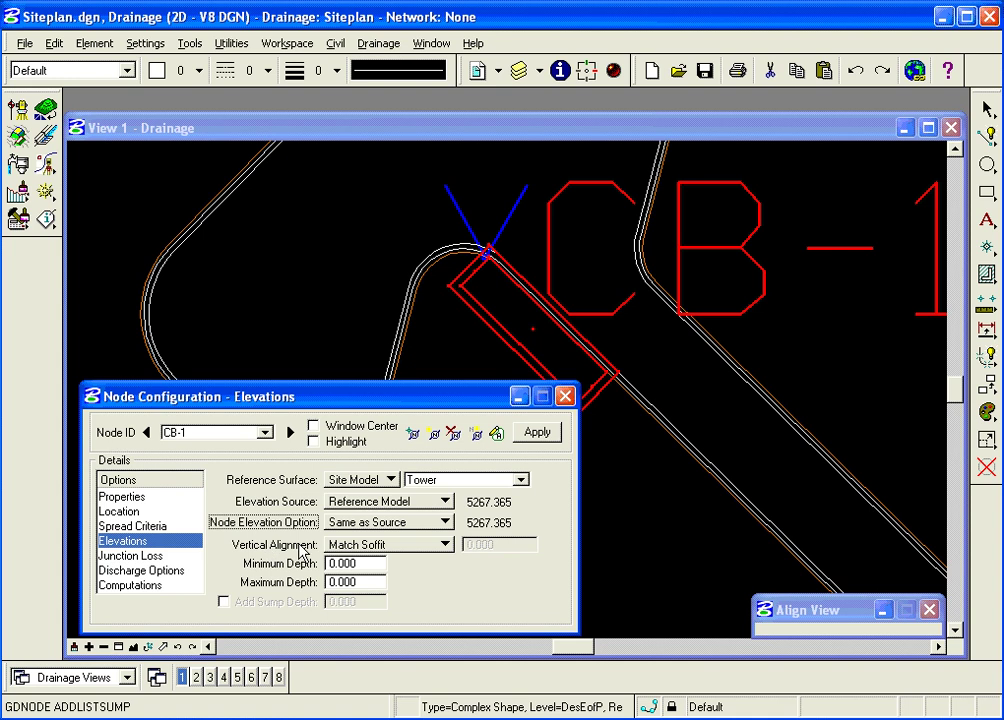
left_click(394, 550)
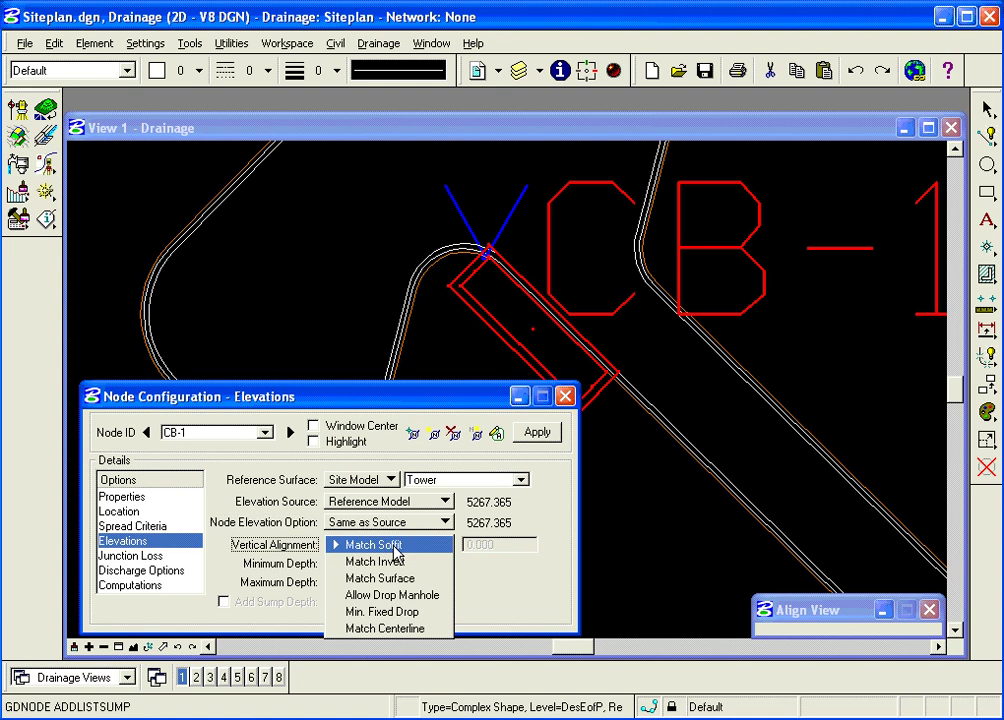
left_click(411, 613)
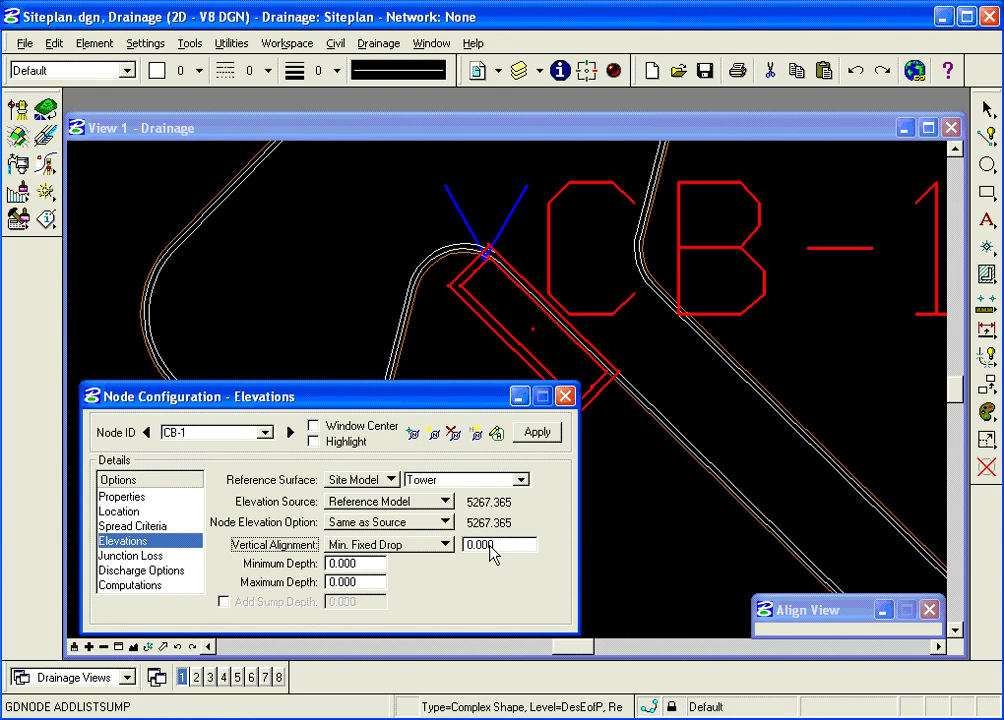
left_click(425, 549)
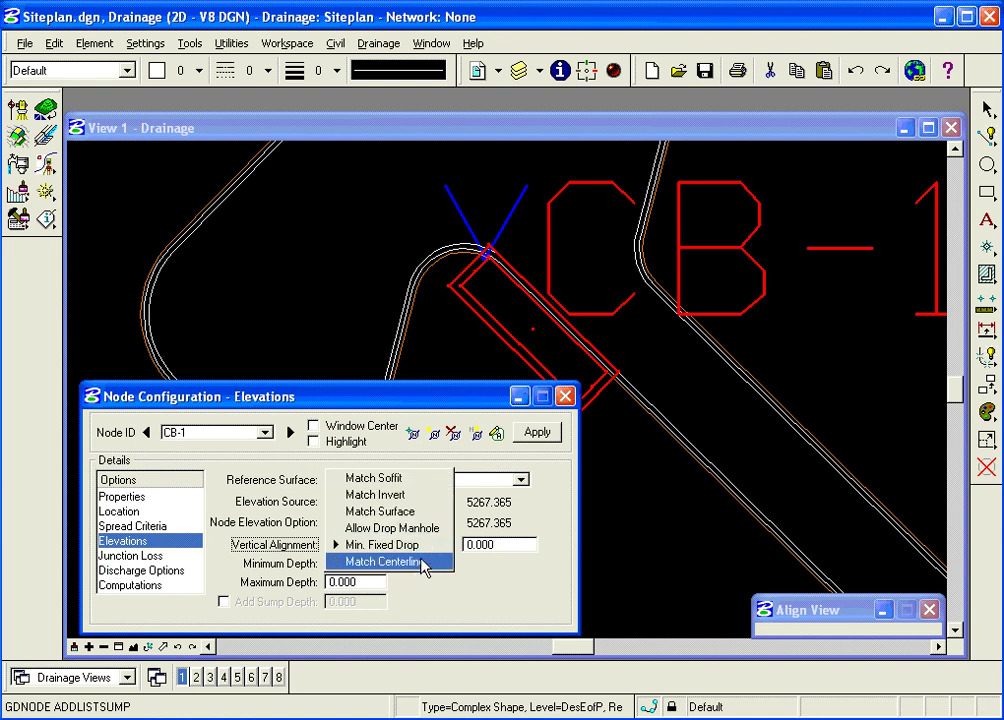
left_click(418, 481)
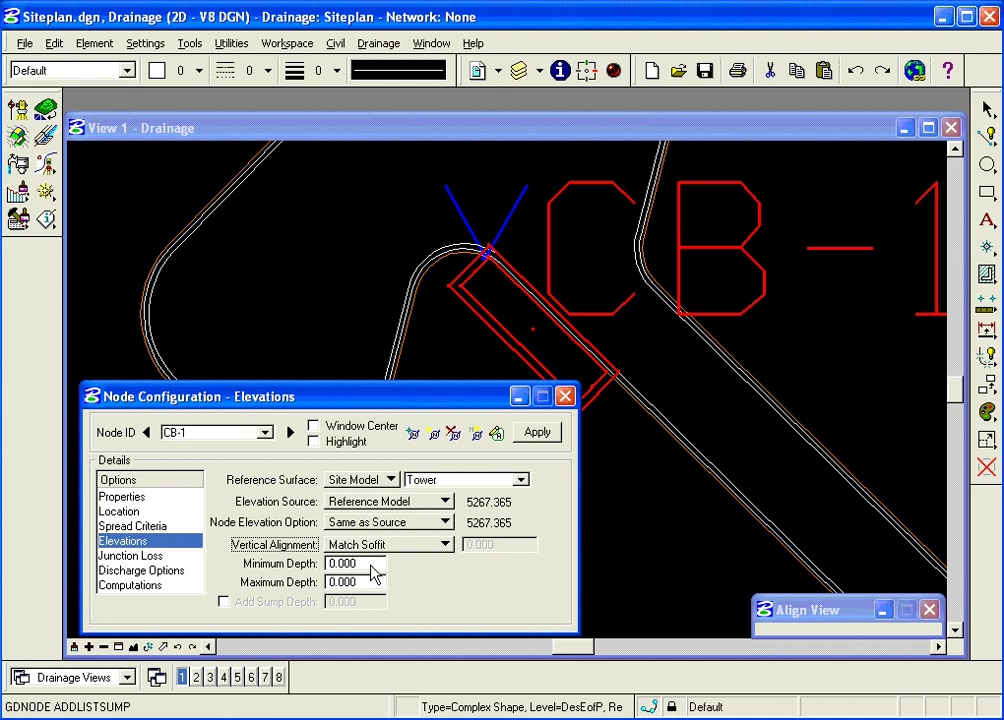
Step: Set minimum depth 3 and maximum depth 10, leaving Add Sump Depth unchecked
key("Tab")
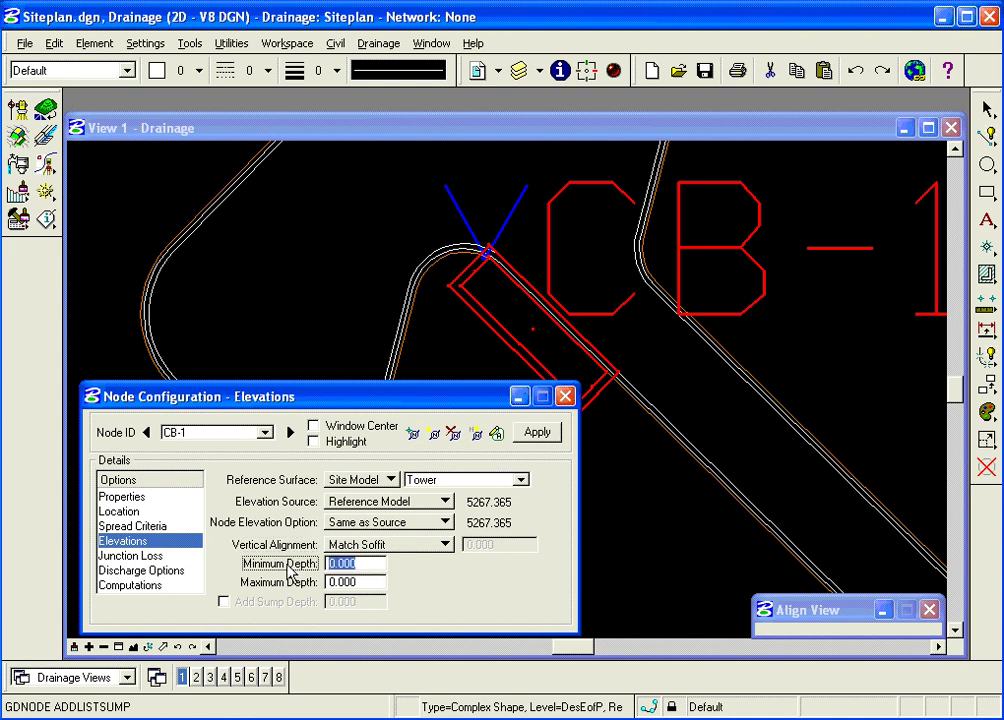
type("3")
left_click(353, 584)
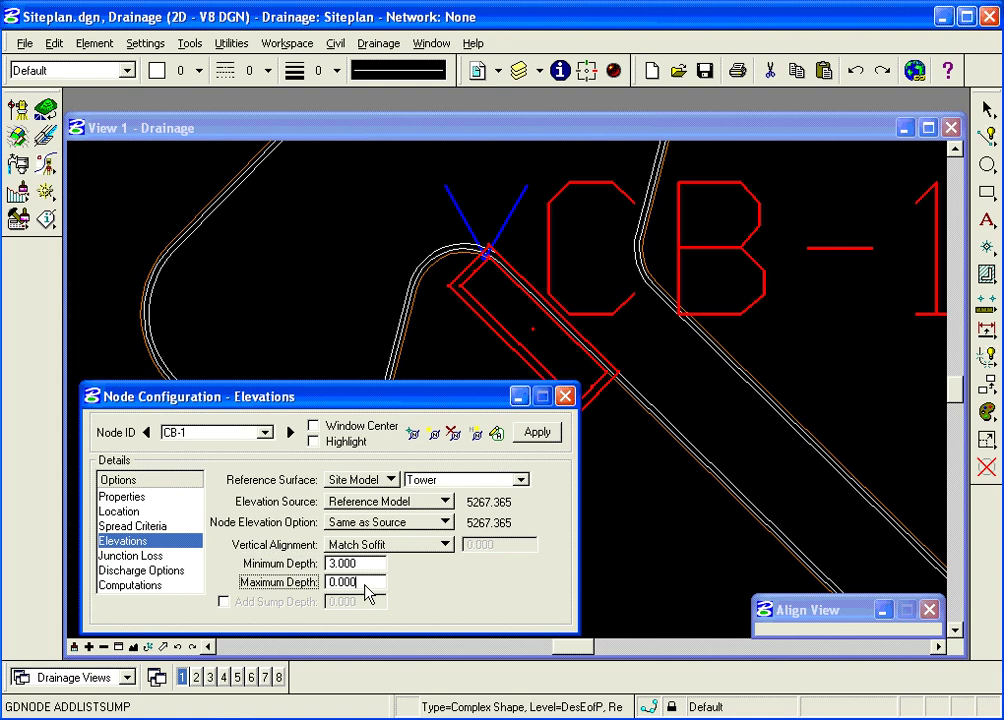
left_click_drag(353, 588, 287, 600)
type("10")
key("Tab")
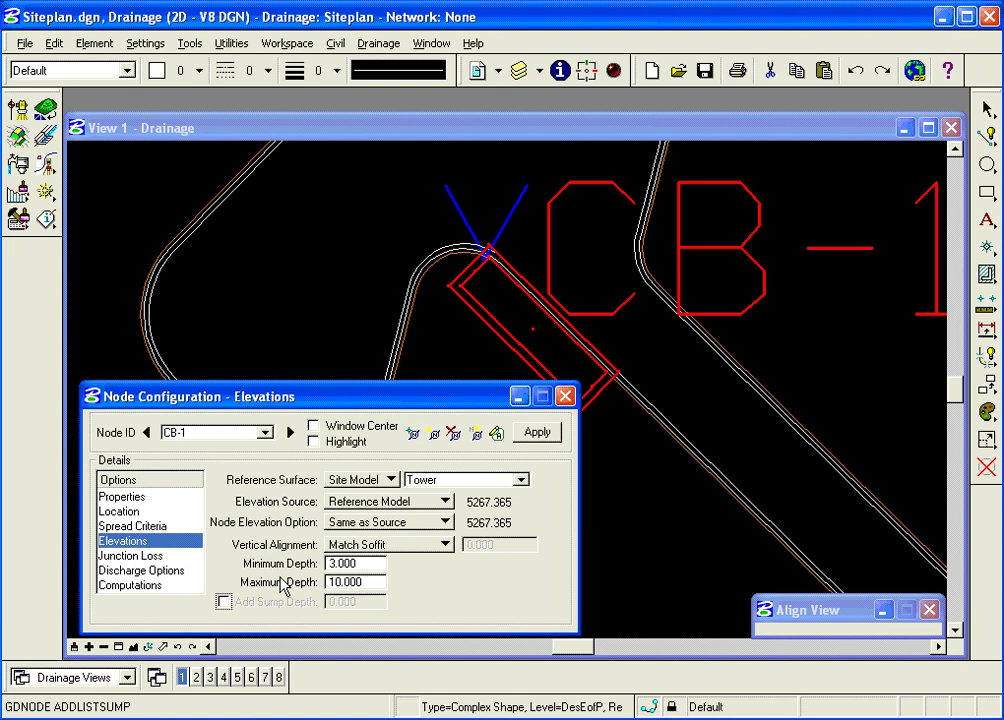
left_click(224, 602)
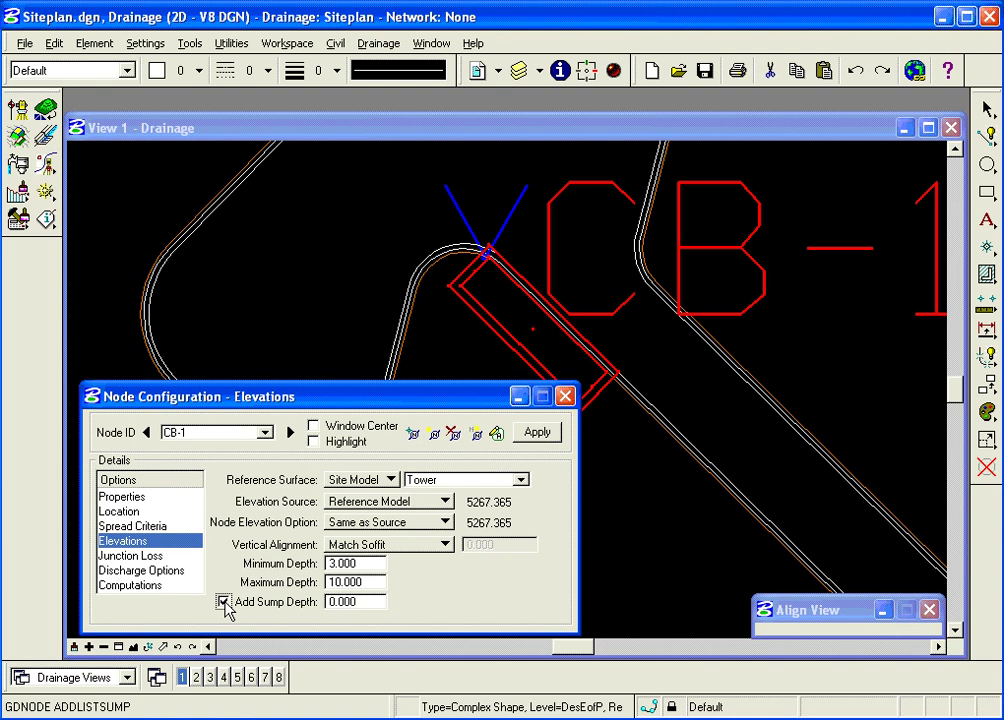
left_click(225, 603)
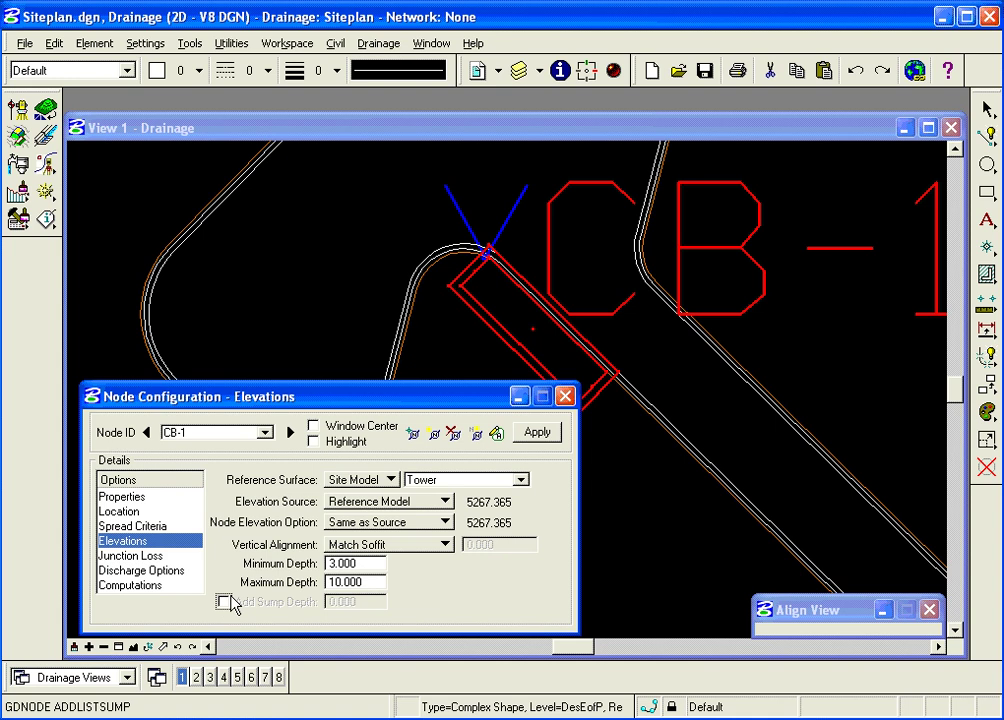
Step: Show CB-1's Junction Loss settings, which use Defined Equations
left_click(130, 555)
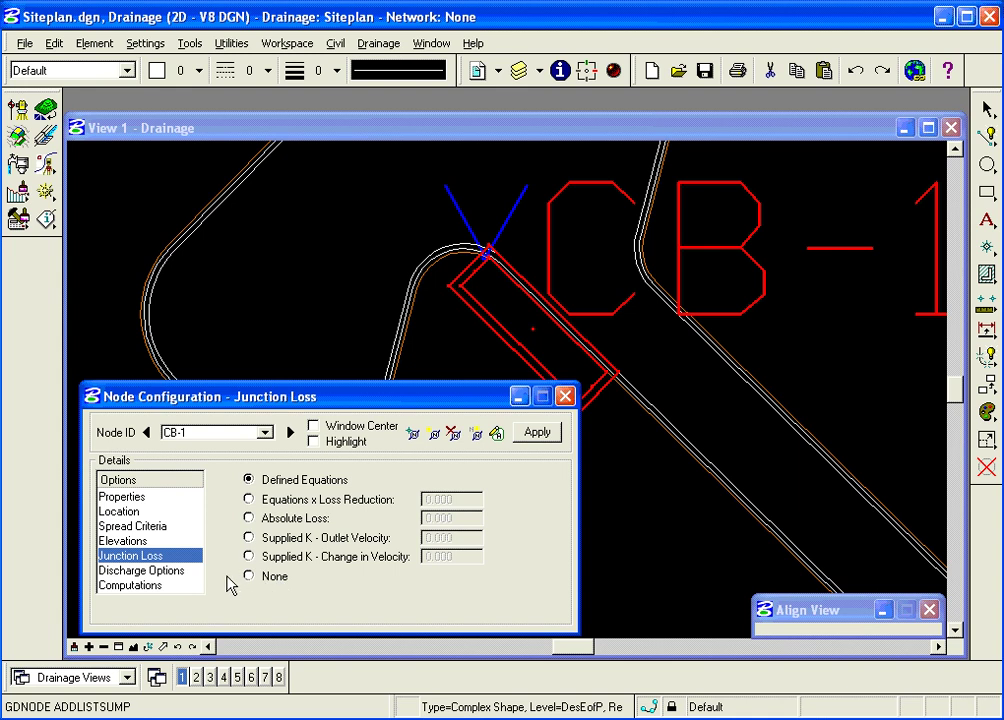
Step: Keep CB-1's discharge on Use Computed Discharge with inlet calculations left enabled
left_click(139, 572)
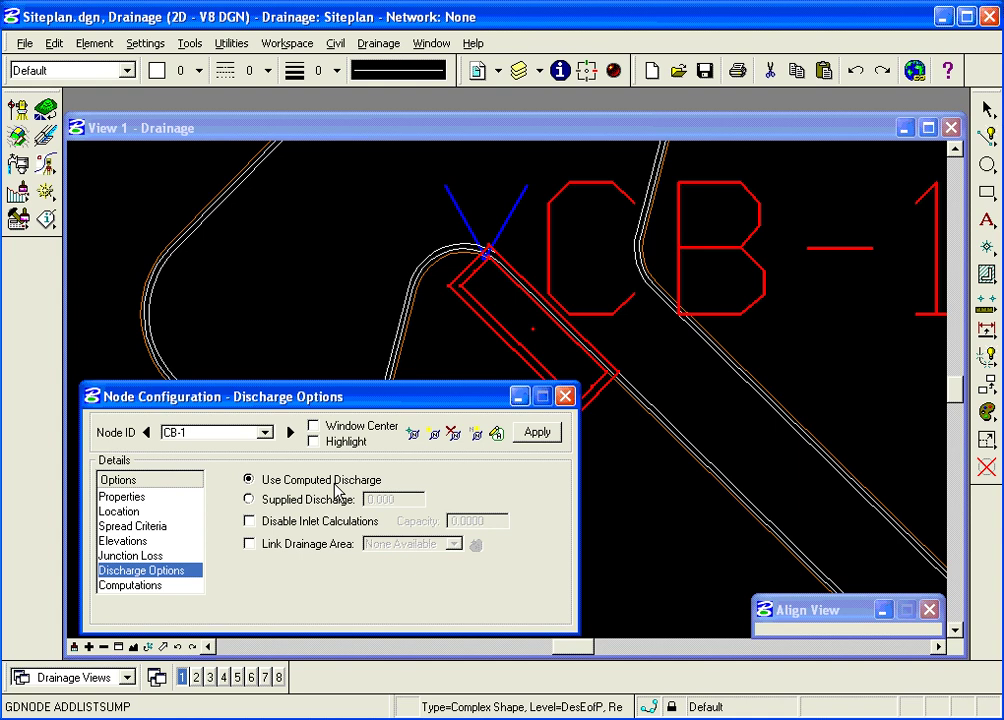
left_click(249, 500)
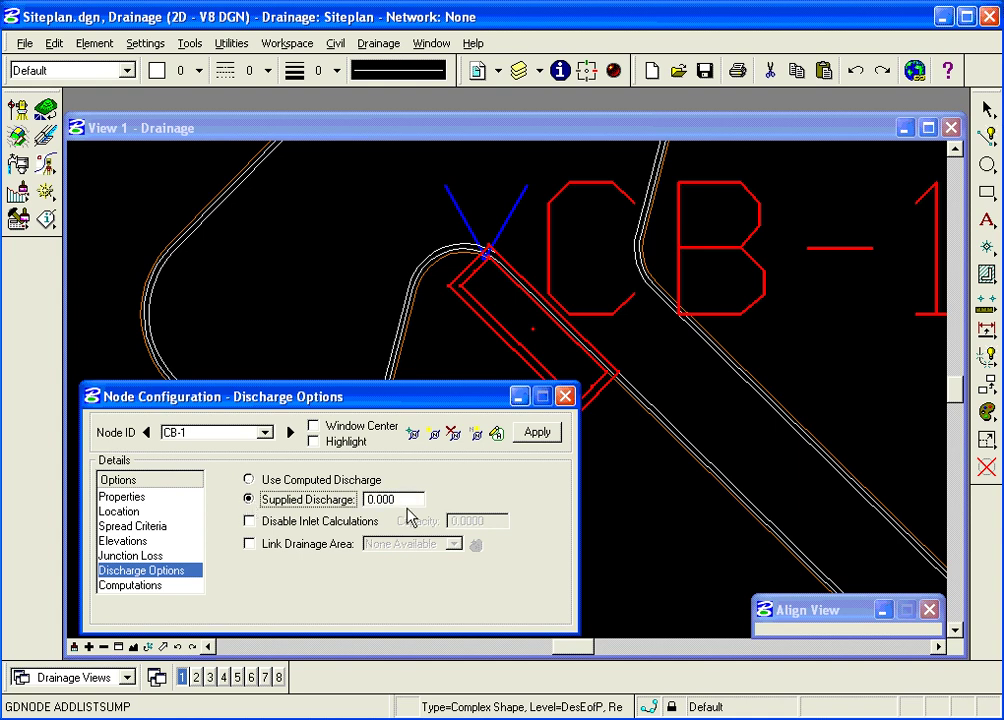
left_click(250, 480)
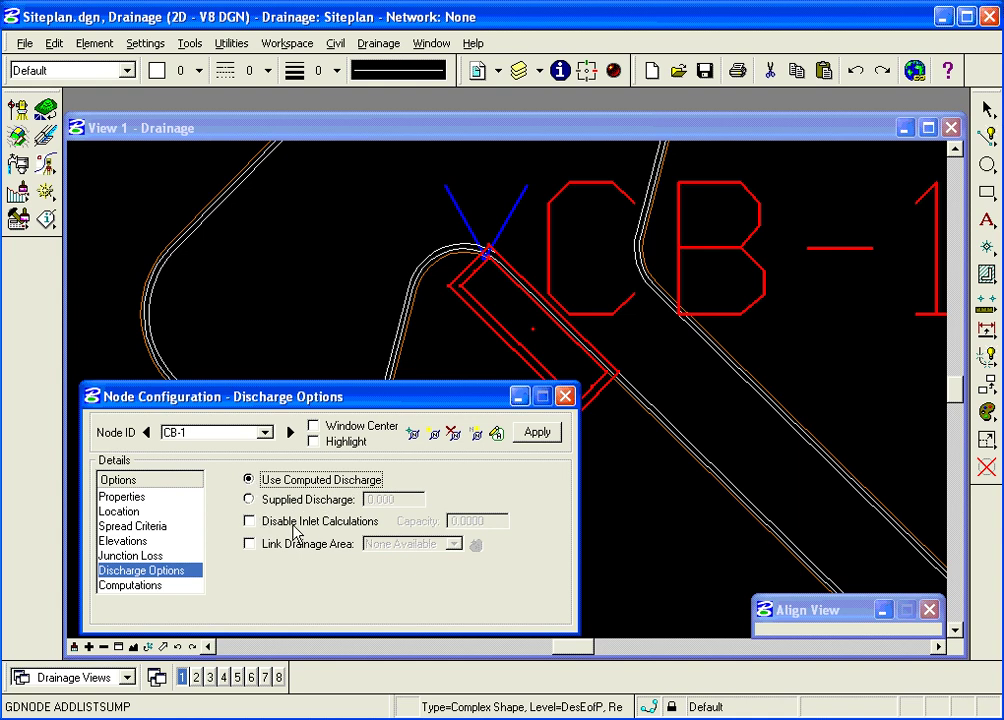
left_click(256, 526)
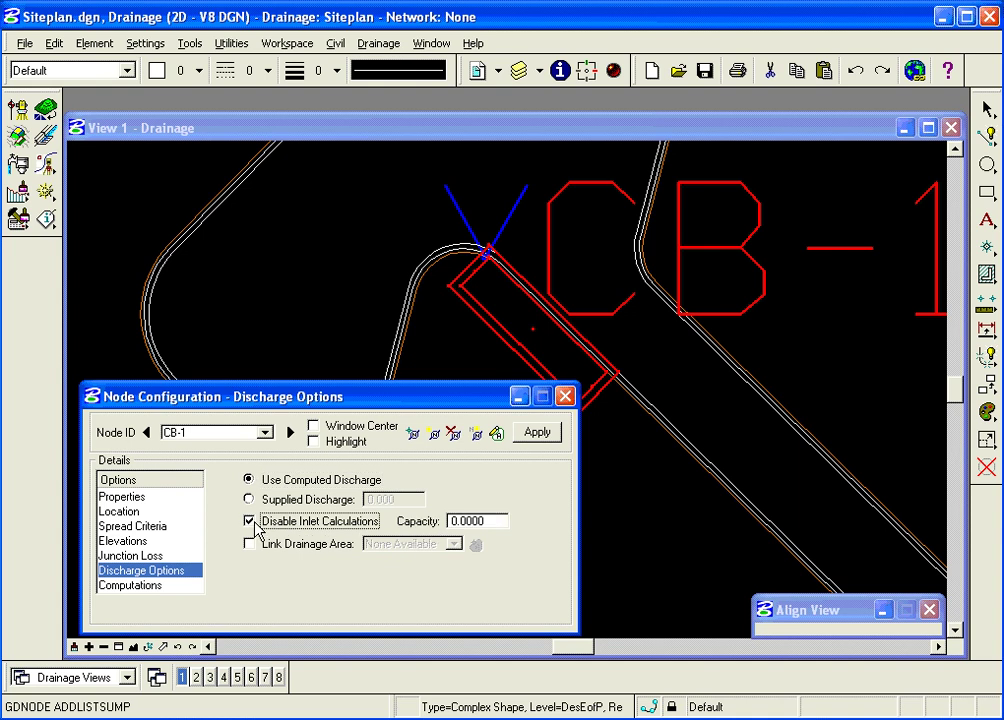
left_click(254, 525)
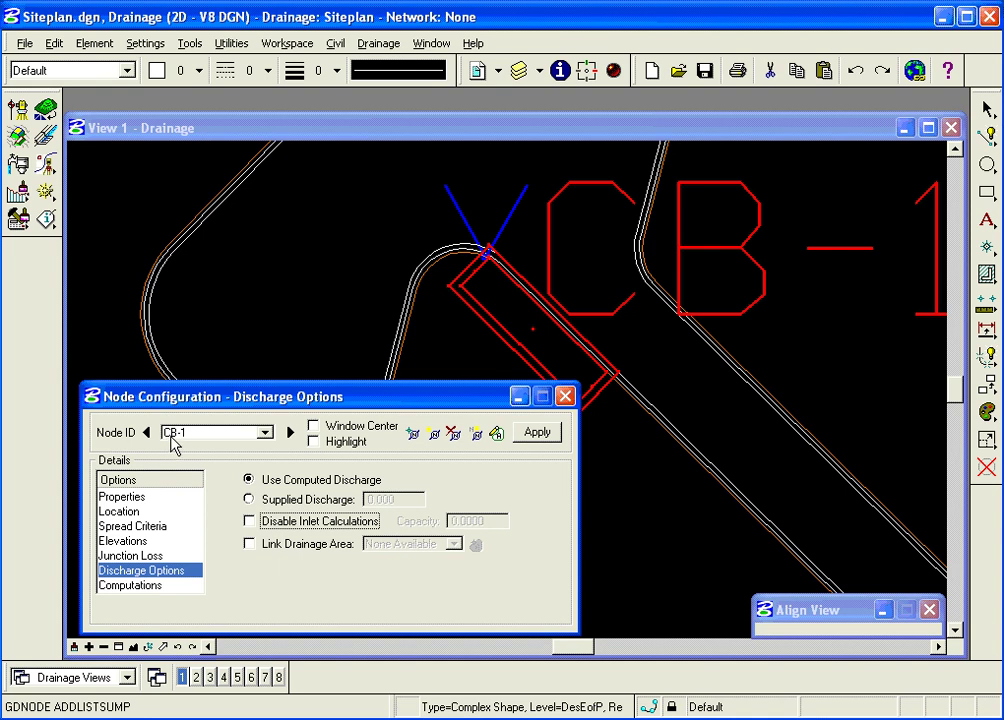
Step: Check CB-1's computation messages, then Apply to store the node in the project
left_click(125, 592)
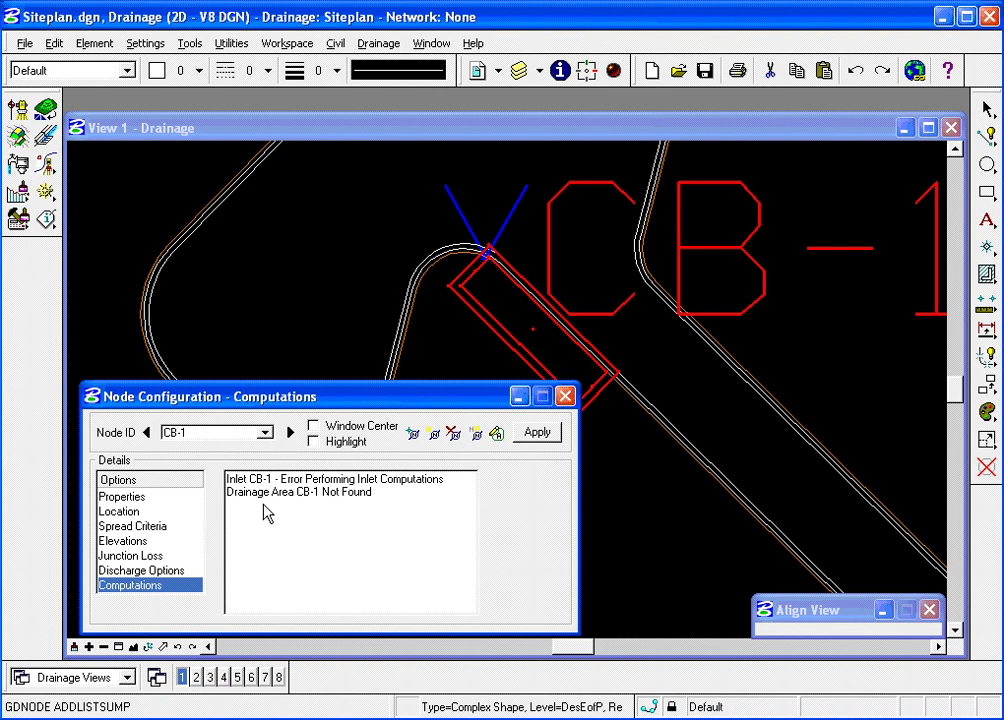
left_click(537, 434)
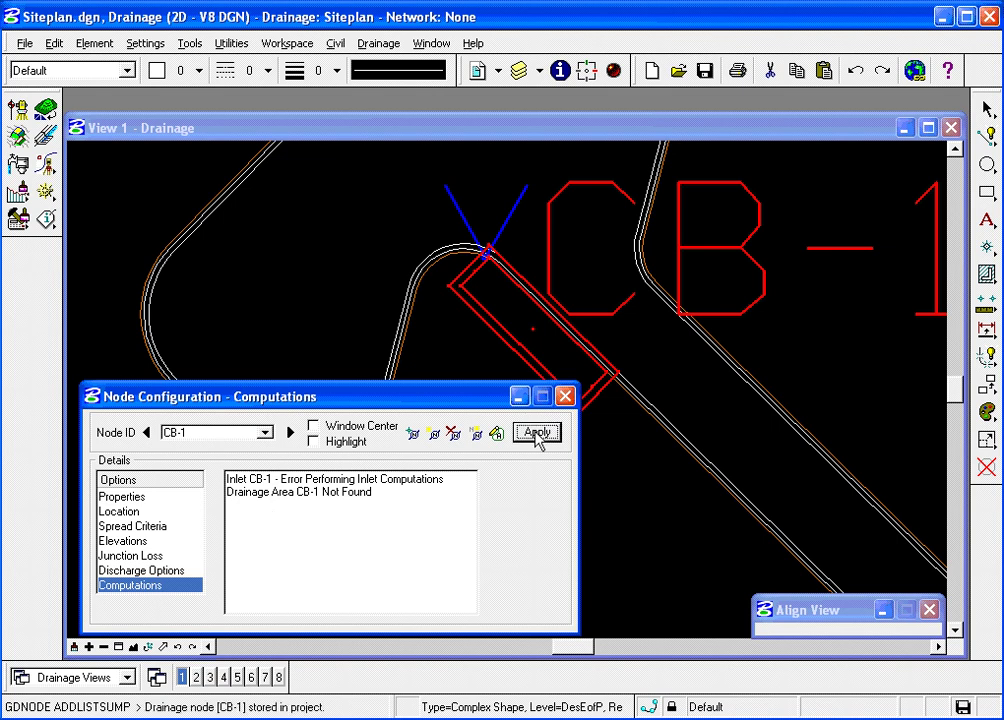